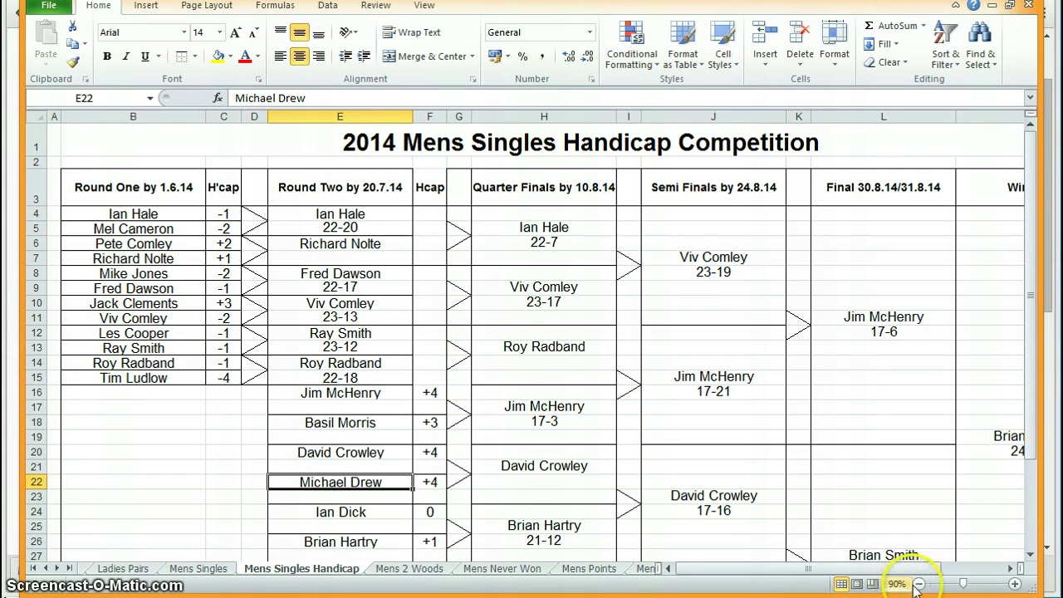
Hide the gridlines on the Mens Singles Handicap sheet.
left_click(918, 584)
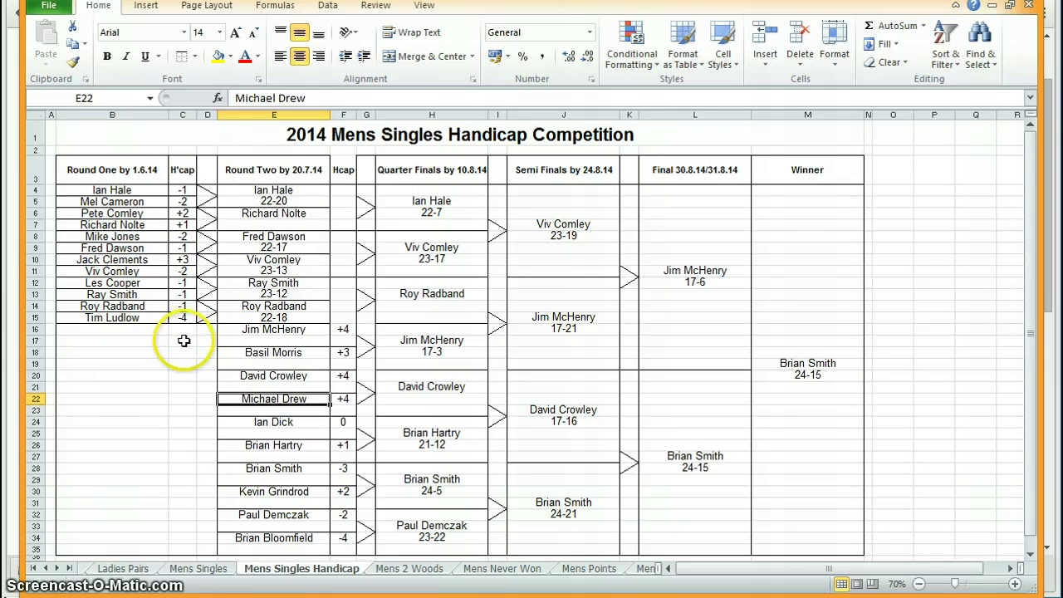
left_click(950, 287)
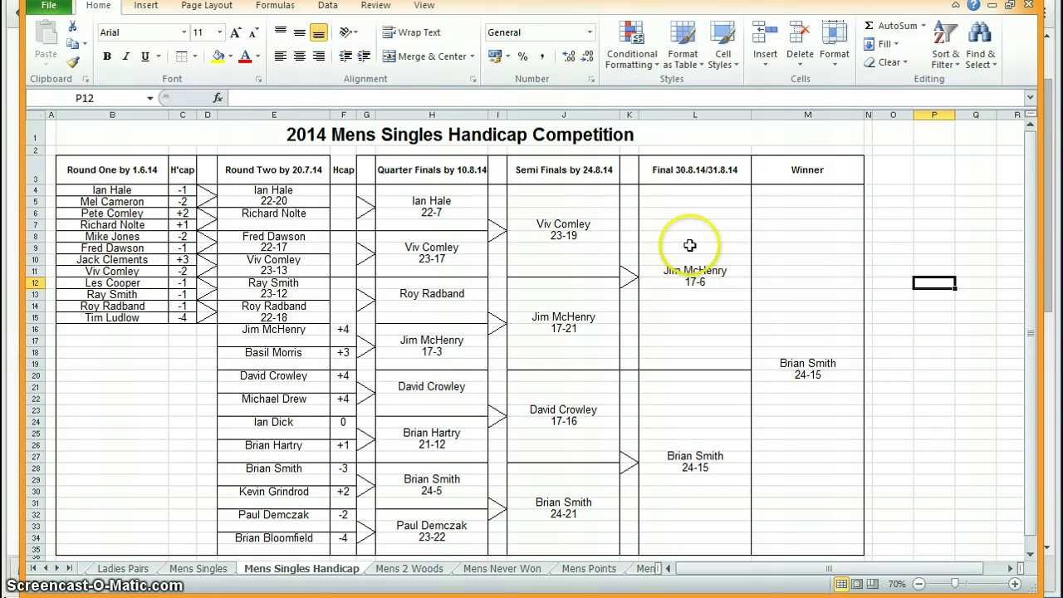
left_click(425, 6)
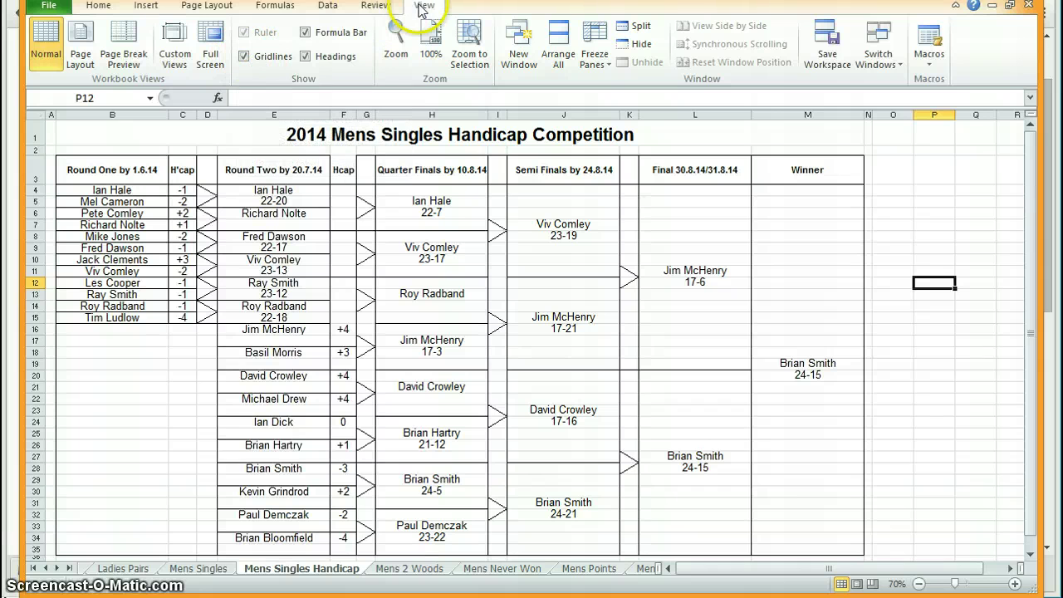
left_click(261, 58)
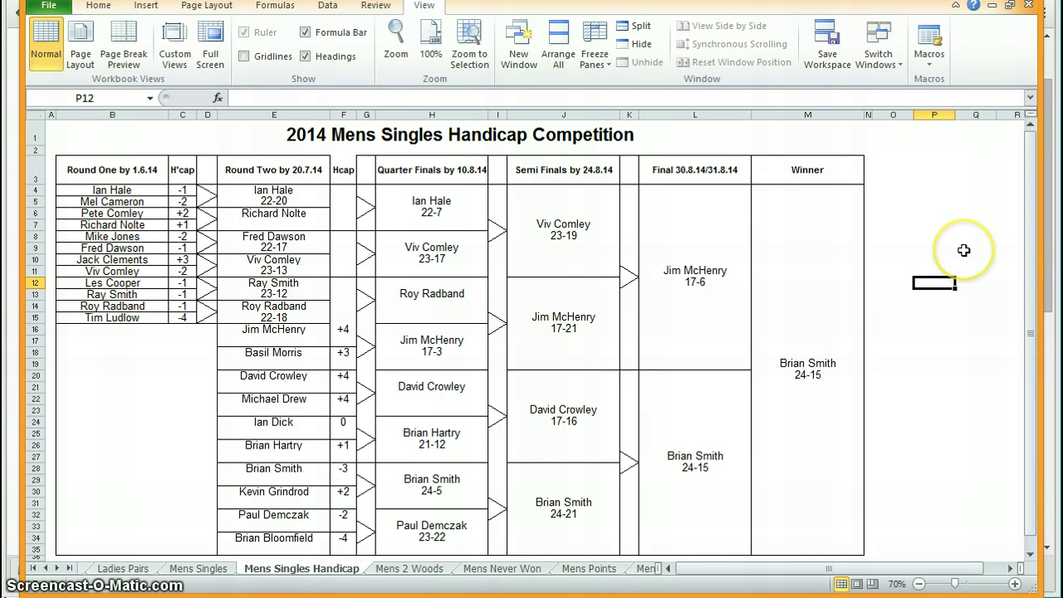
Delete the stray letter P from cell M37 below the Winner column.
scroll(963, 250, "down", 1)
scroll(963, 250, "up", 1)
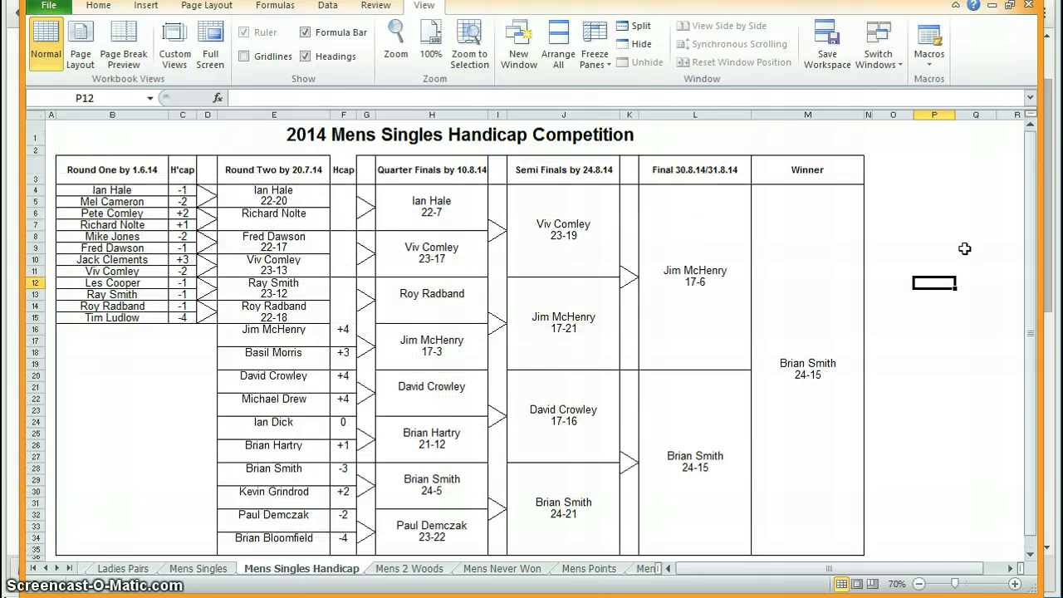
scroll(964, 248, "down", 1)
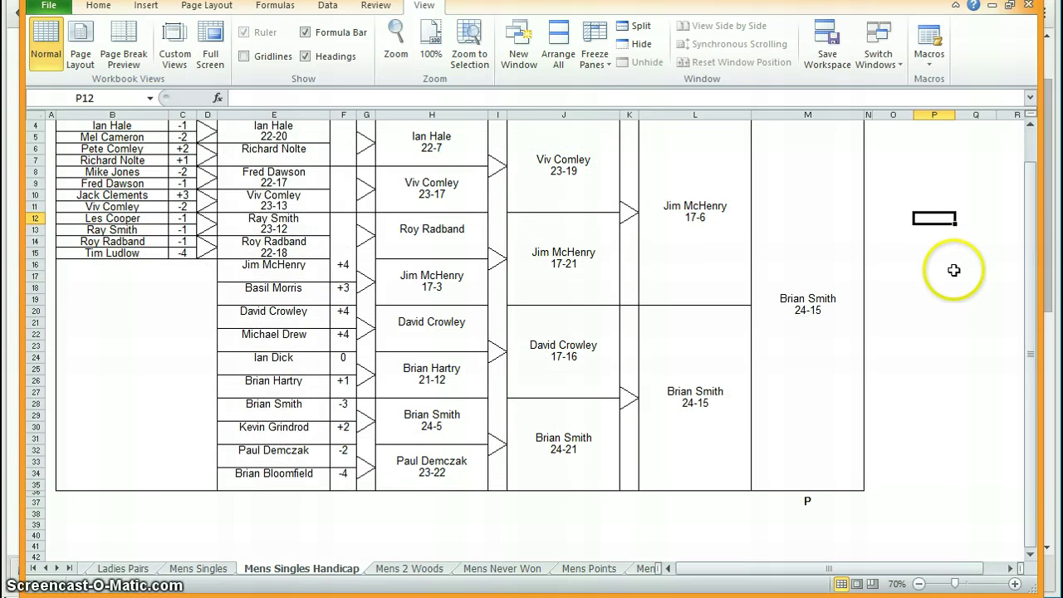
scroll(892, 280, "up", 1)
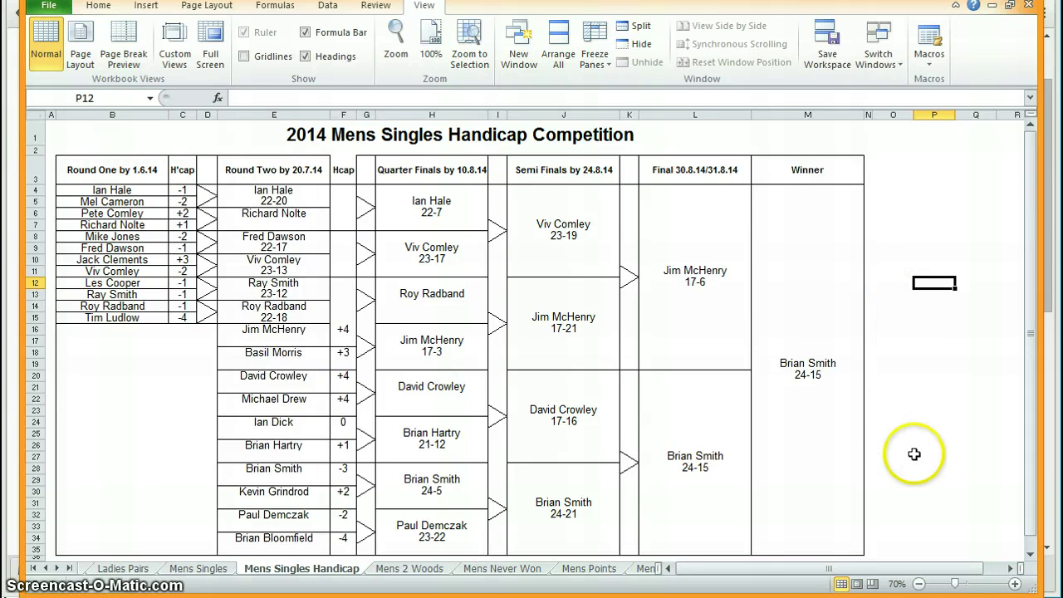
scroll(918, 449, "down", 1)
left_click(813, 502)
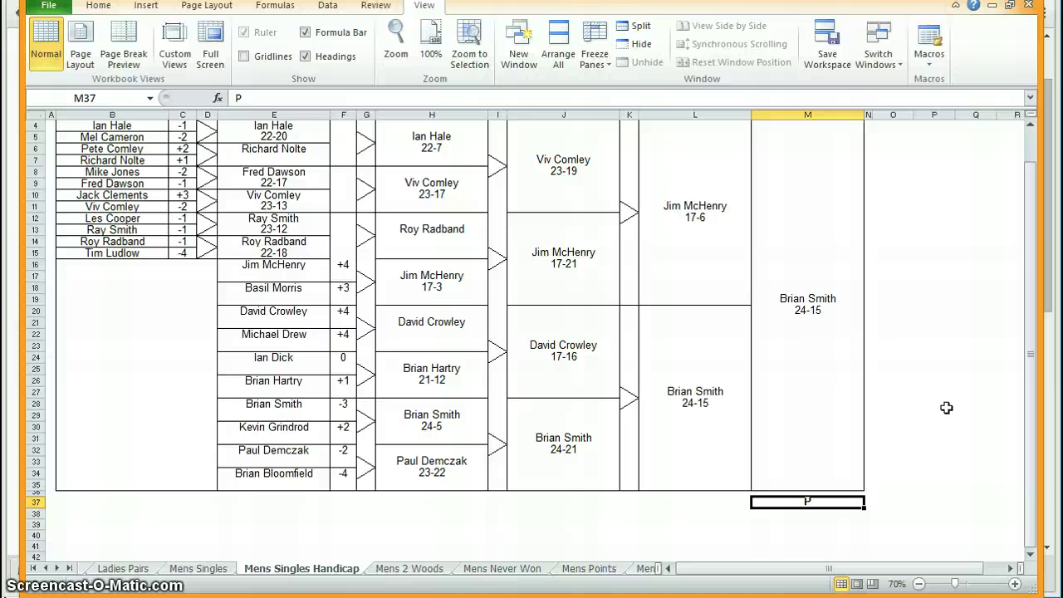
left_click(948, 408)
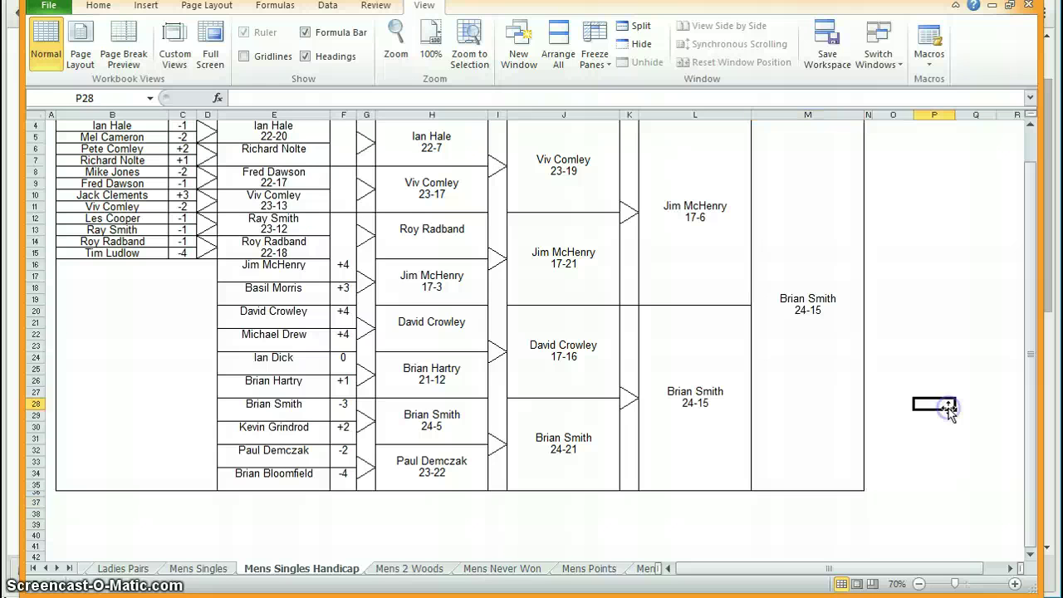
Widen column A slightly and increase the height of title row 1.
scroll(957, 415, "up", 1)
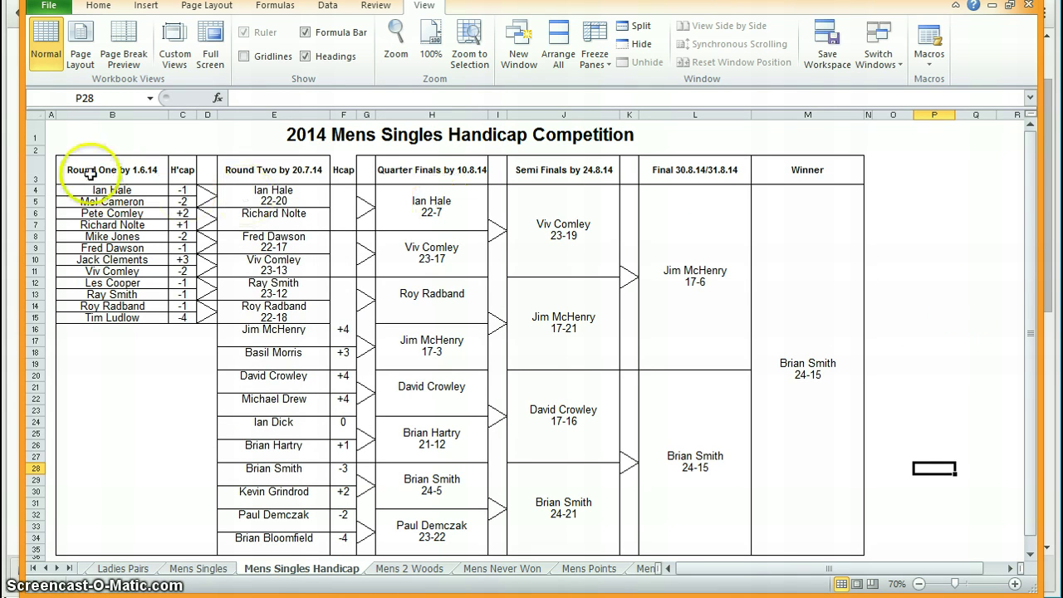
left_click_drag(54, 117, 69, 117)
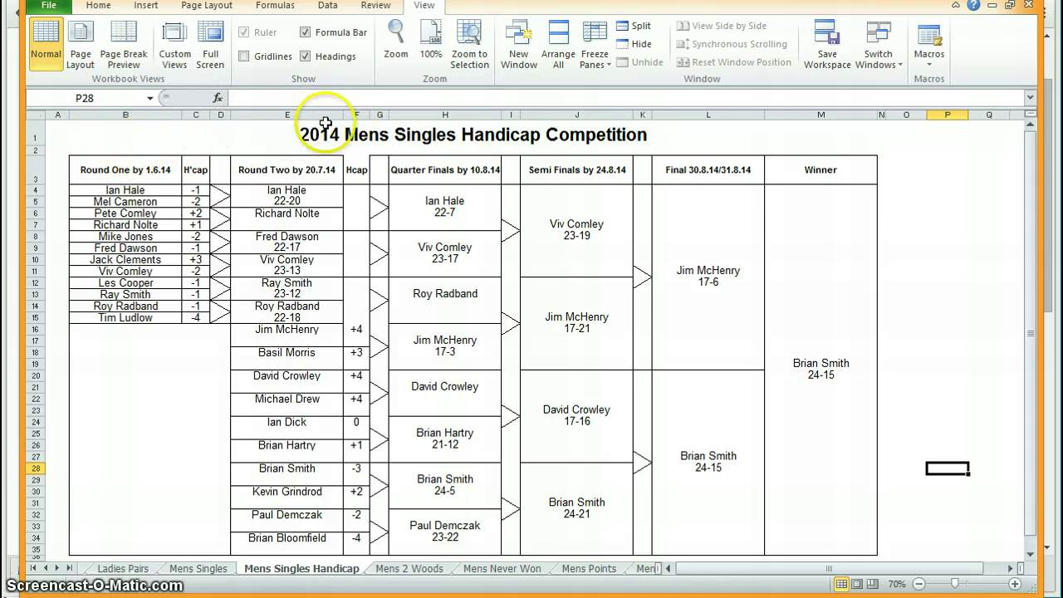
left_click_drag(38, 145, 36, 155)
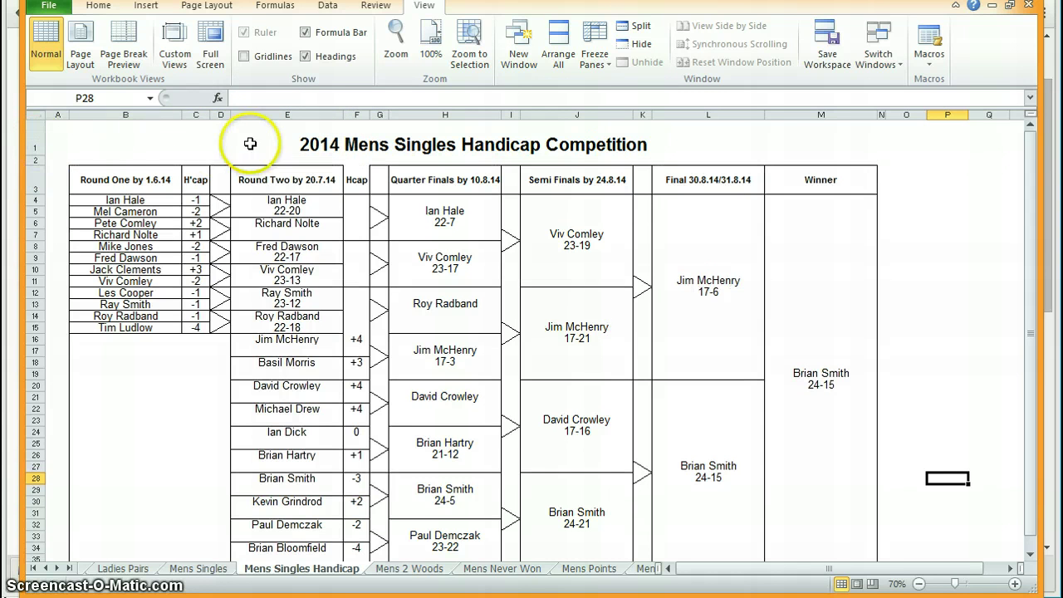
left_click(313, 143)
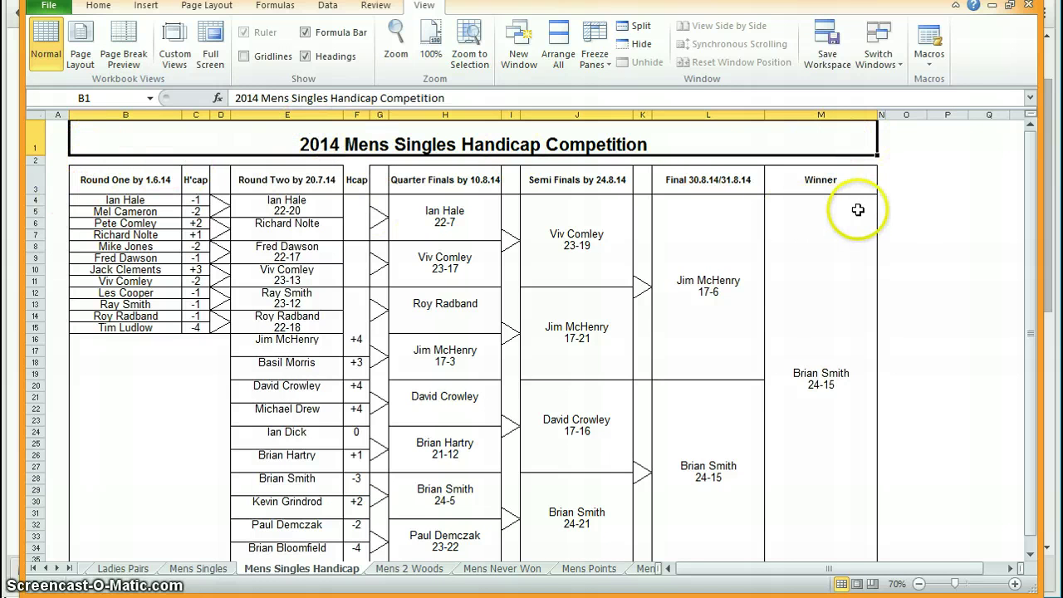
left_click(920, 200)
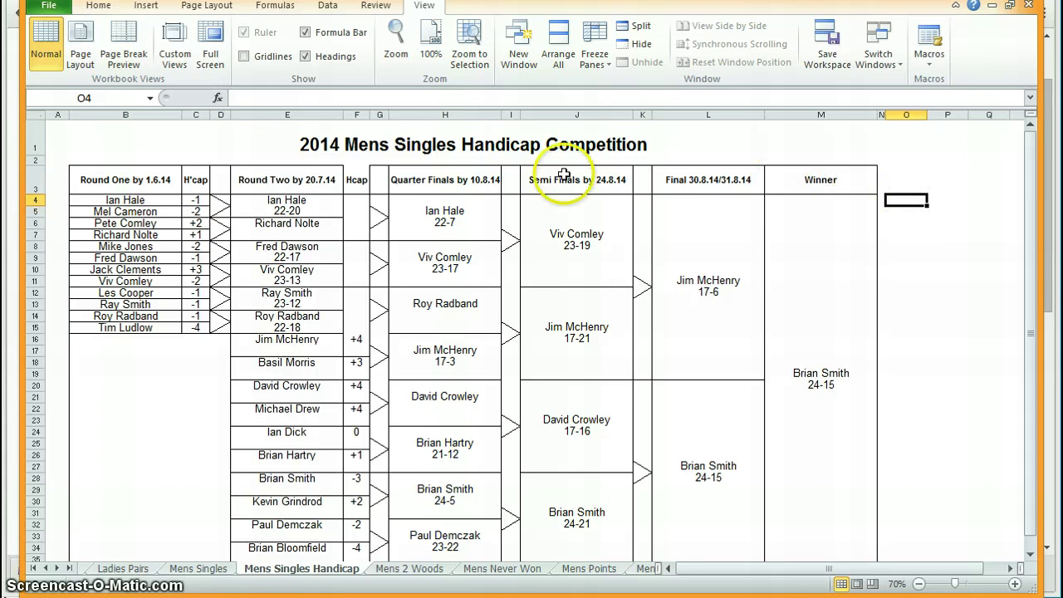
Apply middle vertical alignment to all cells of the worksheet.
left_click(37, 116)
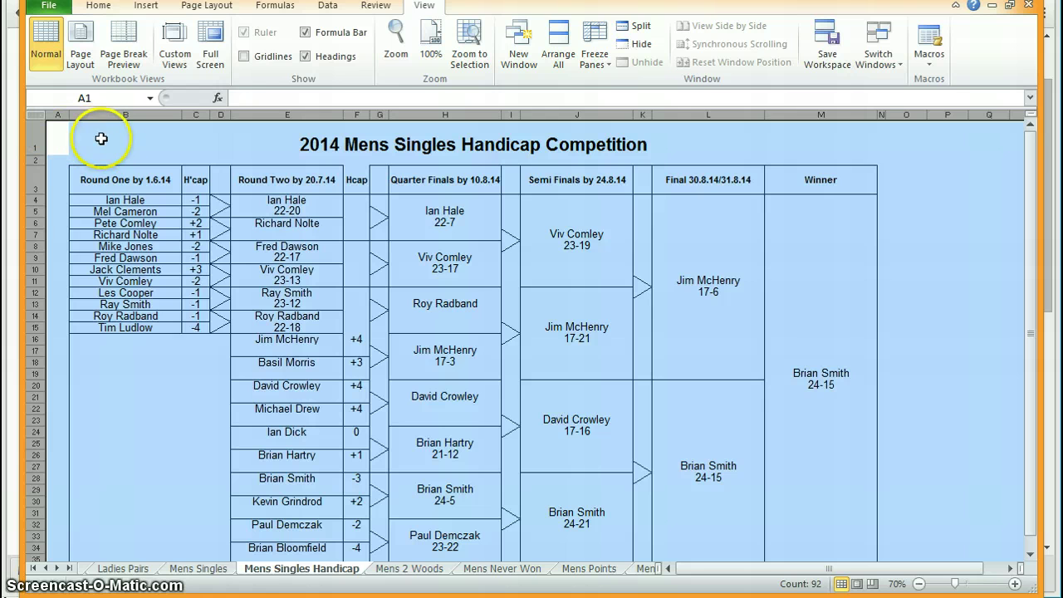
left_click(100, 7)
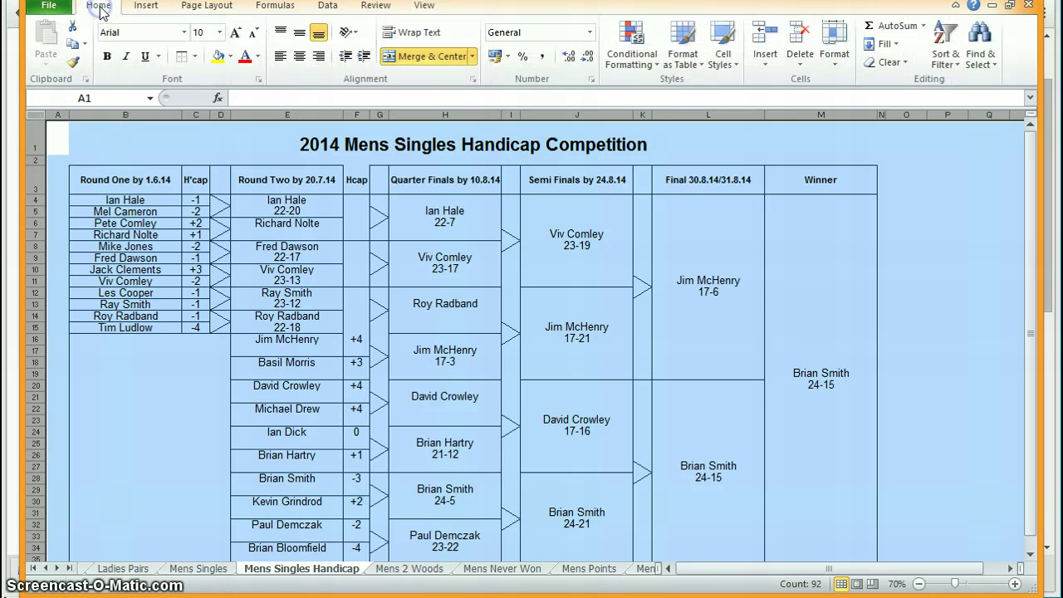
left_click(299, 37)
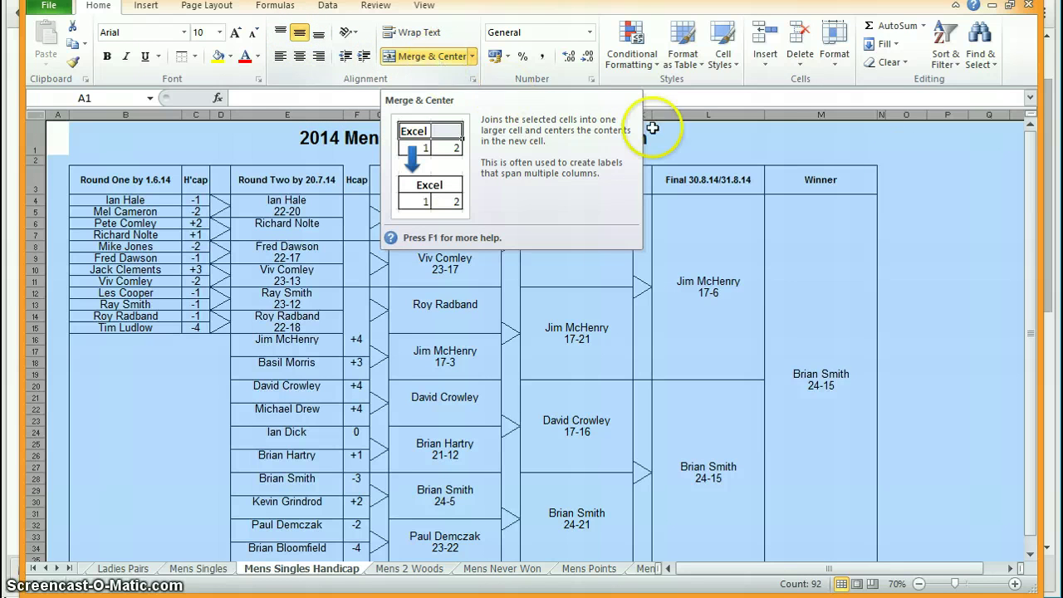
left_click(928, 168)
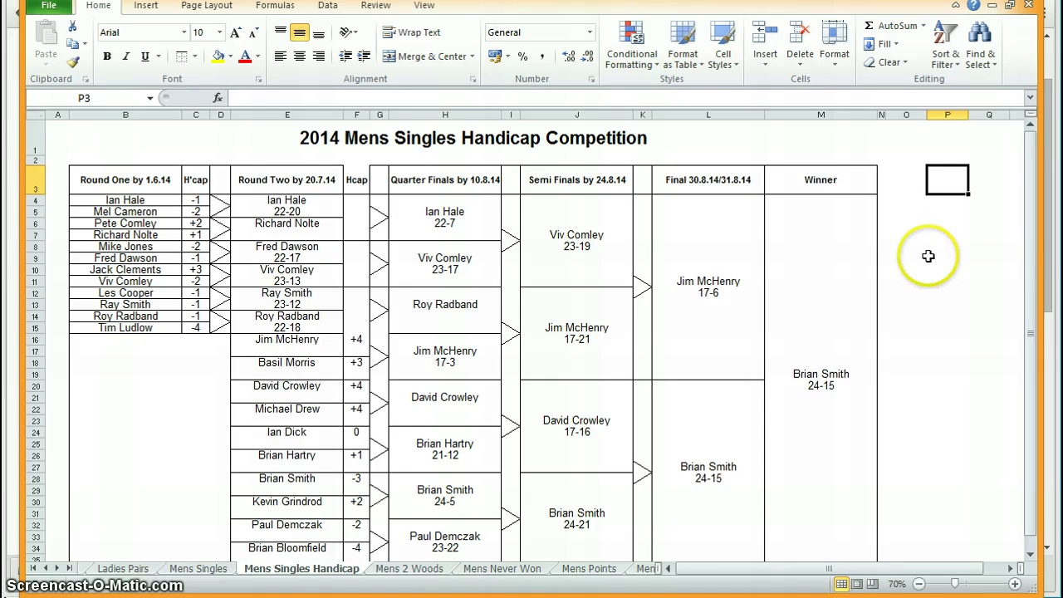
scroll(928, 256, "down", 1)
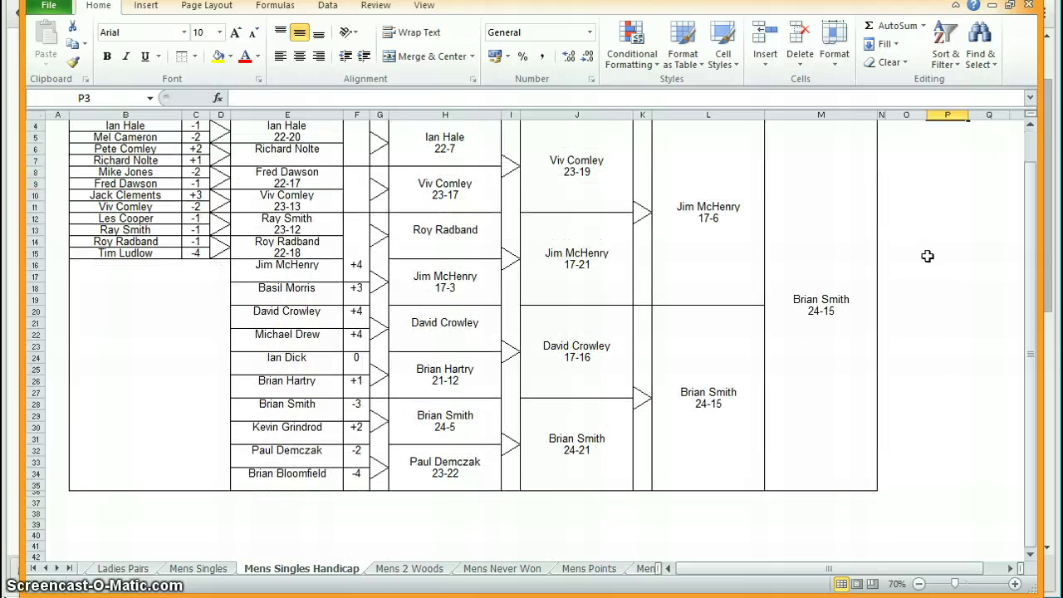
scroll(928, 256, "up", 1)
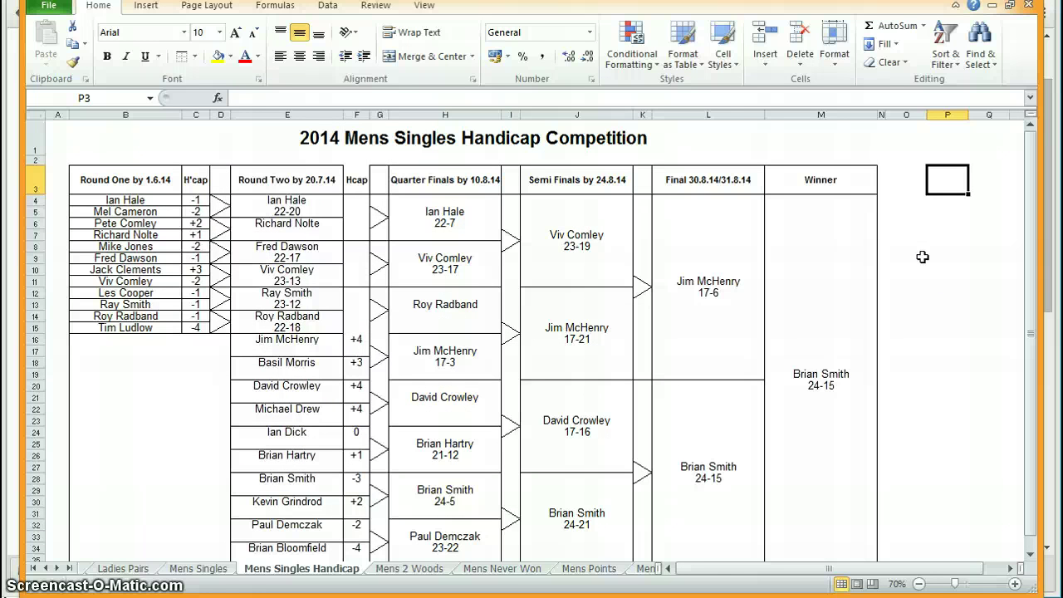
Add a top border to the Hcap header in cell F3.
left_click(357, 172)
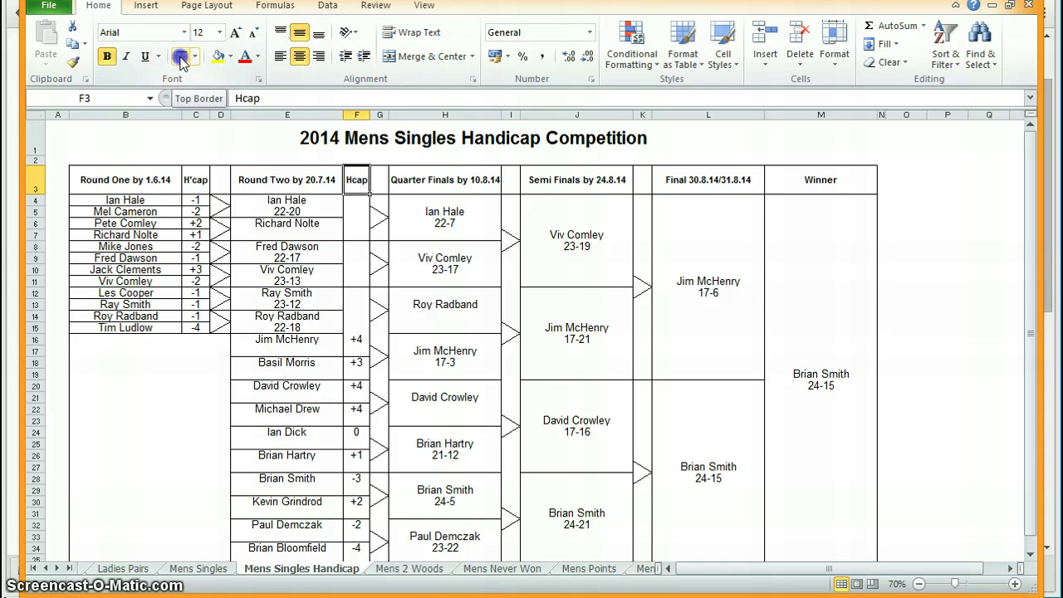
left_click(936, 182)
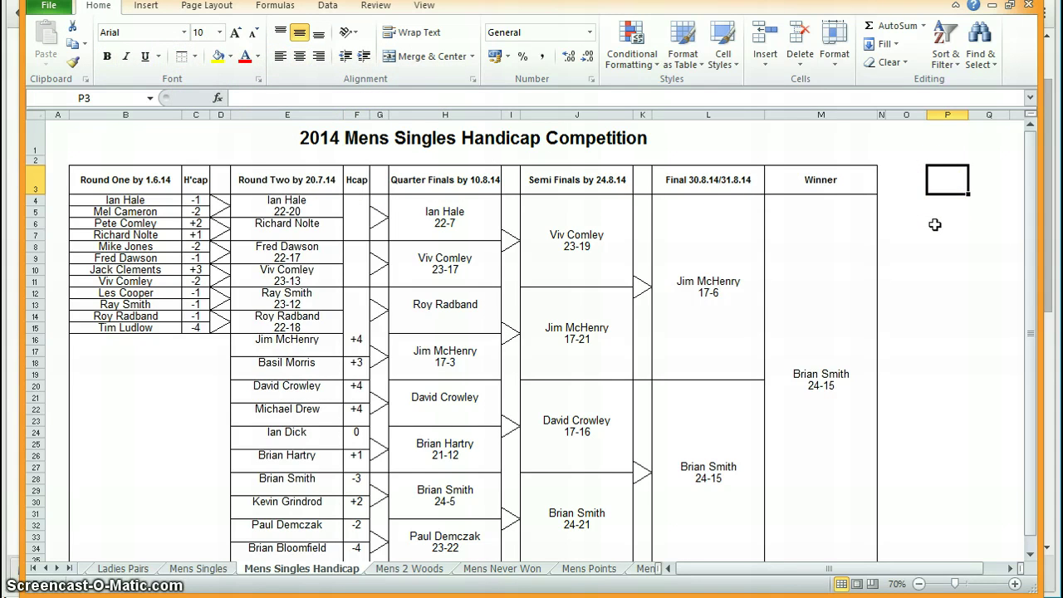
Remove all borders from the empty block B16:D35 below the Round One list.
scroll(935, 224, "down", 1)
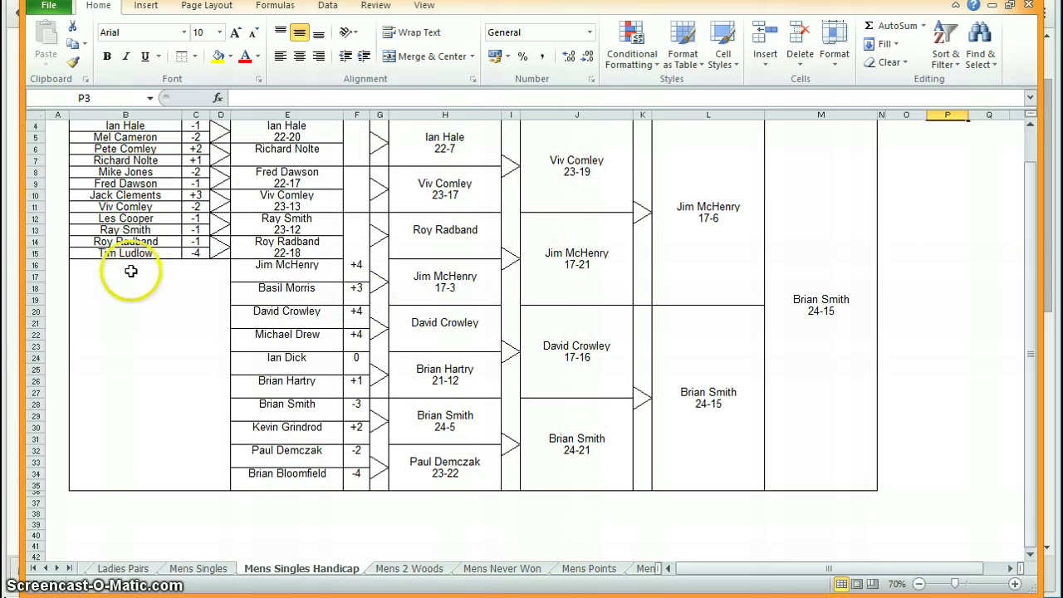
left_click(83, 267)
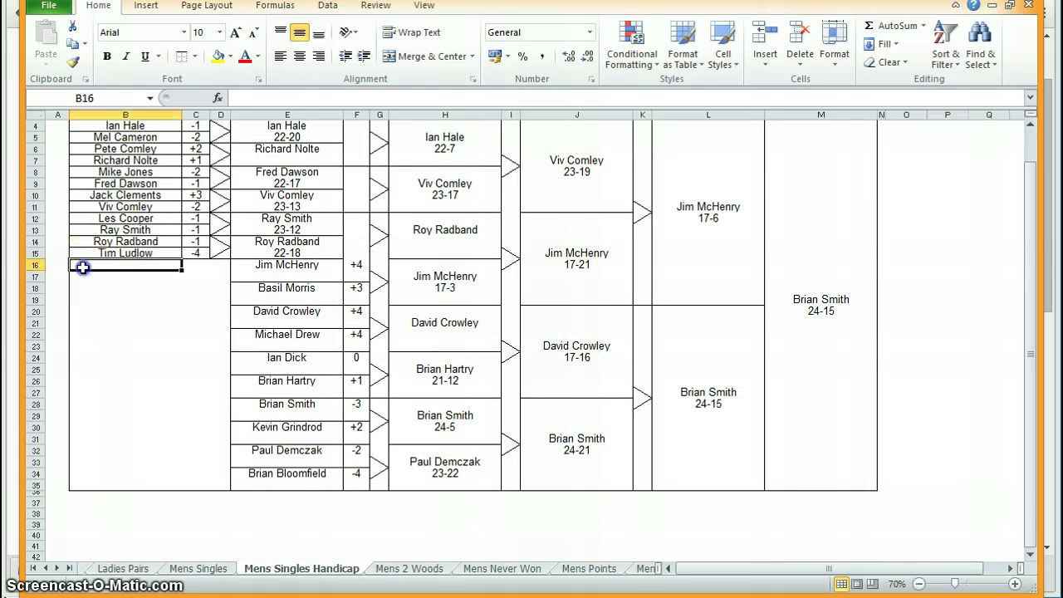
left_click_drag(142, 270, 173, 287)
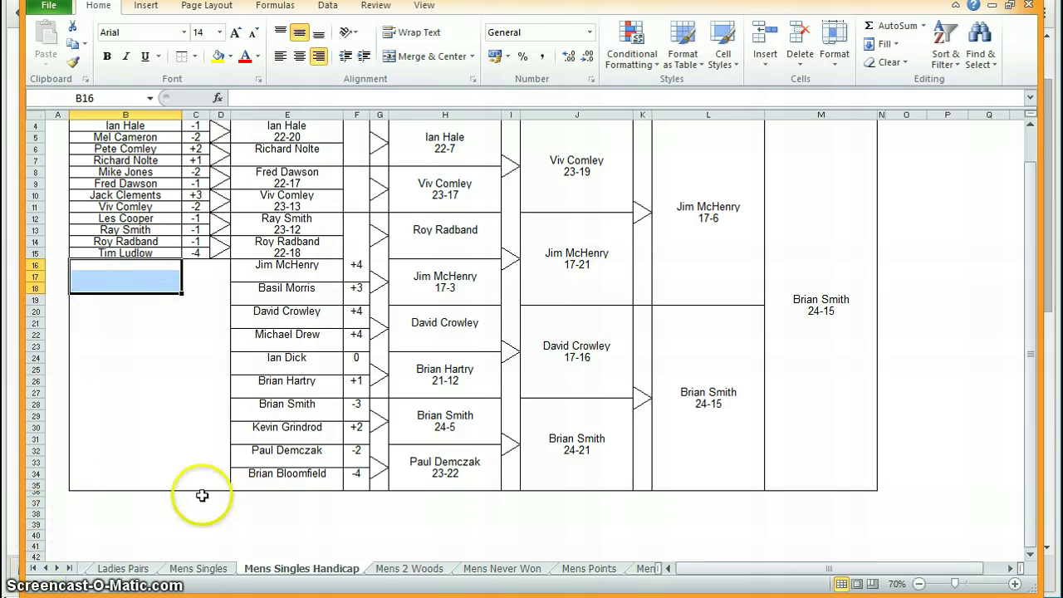
left_click_drag(89, 276, 222, 476)
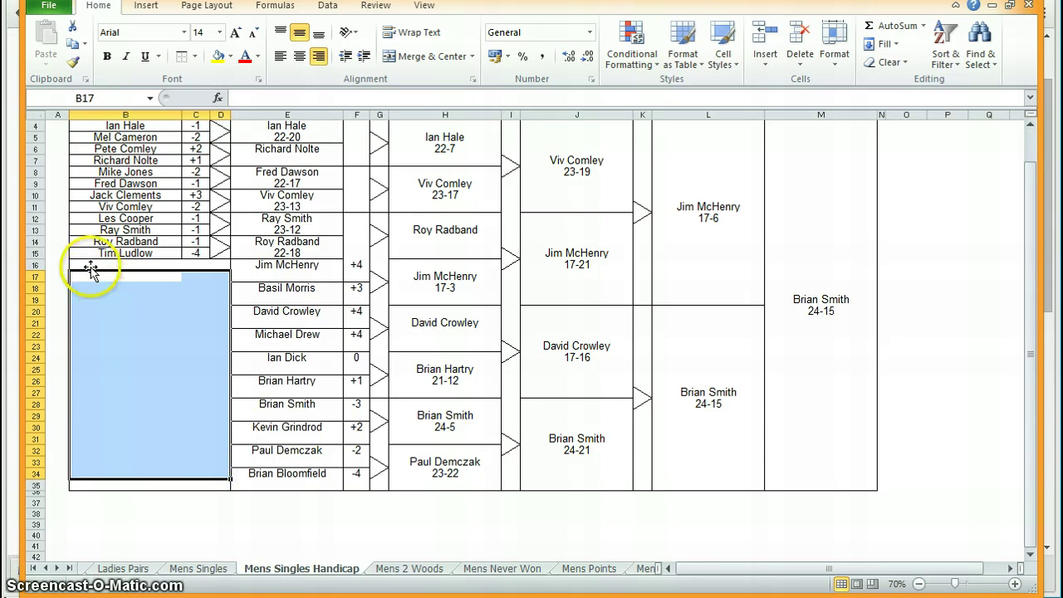
left_click_drag(86, 264, 216, 483)
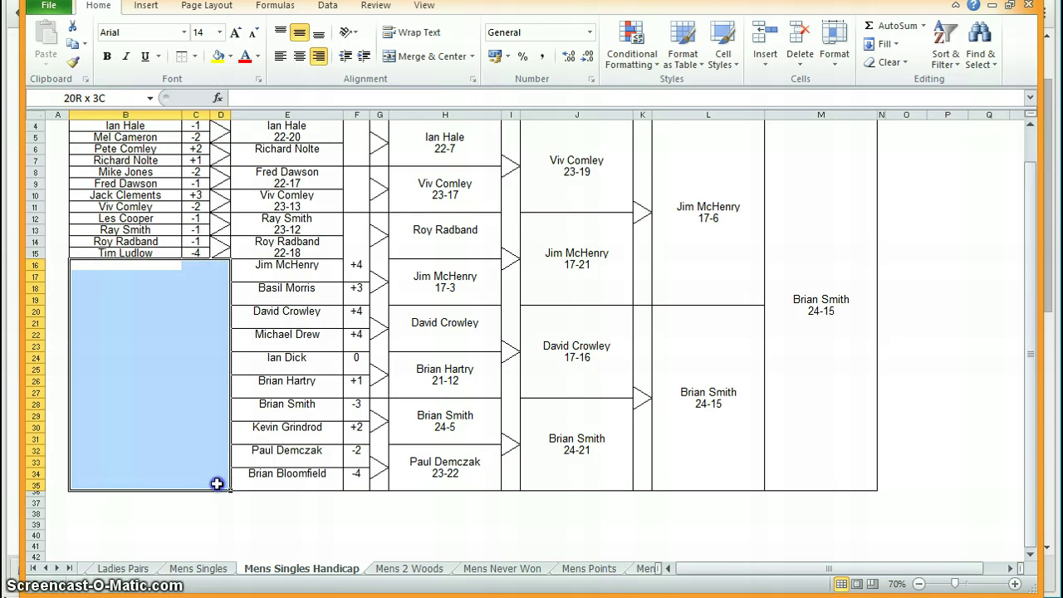
left_click(194, 56)
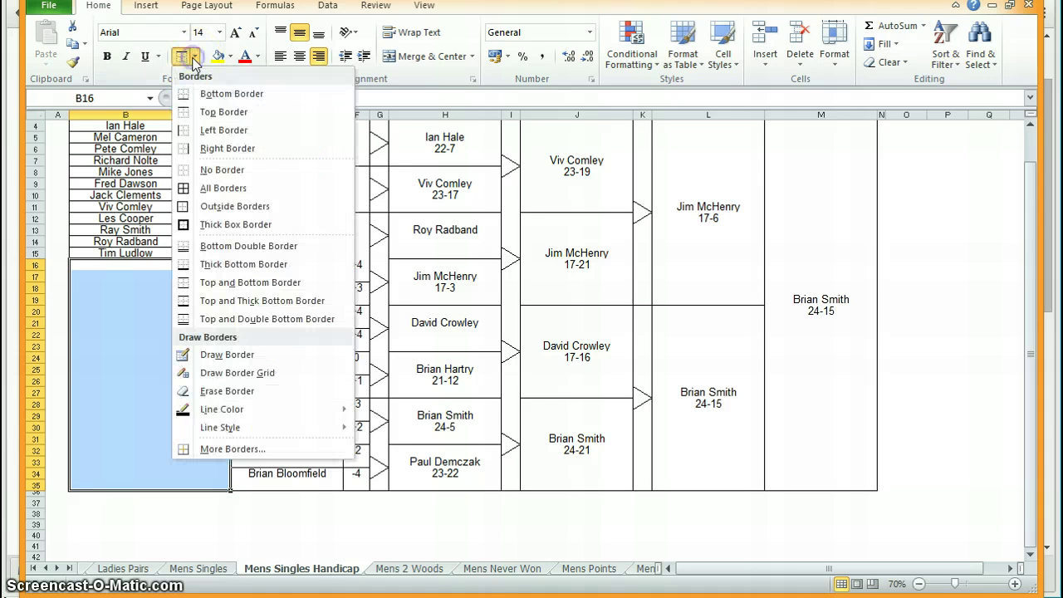
left_click(220, 168)
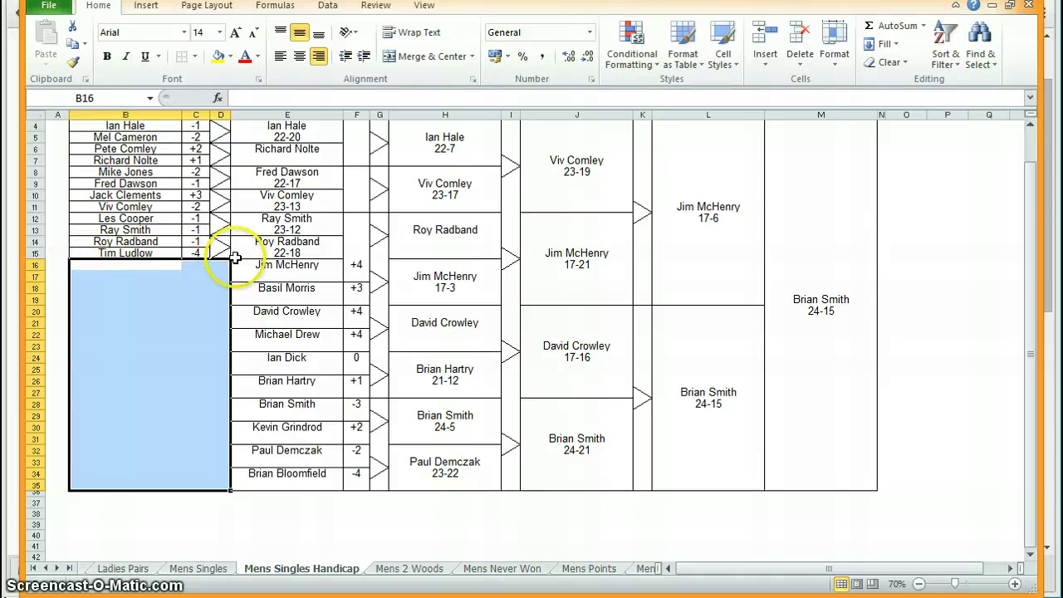
left_click(202, 536)
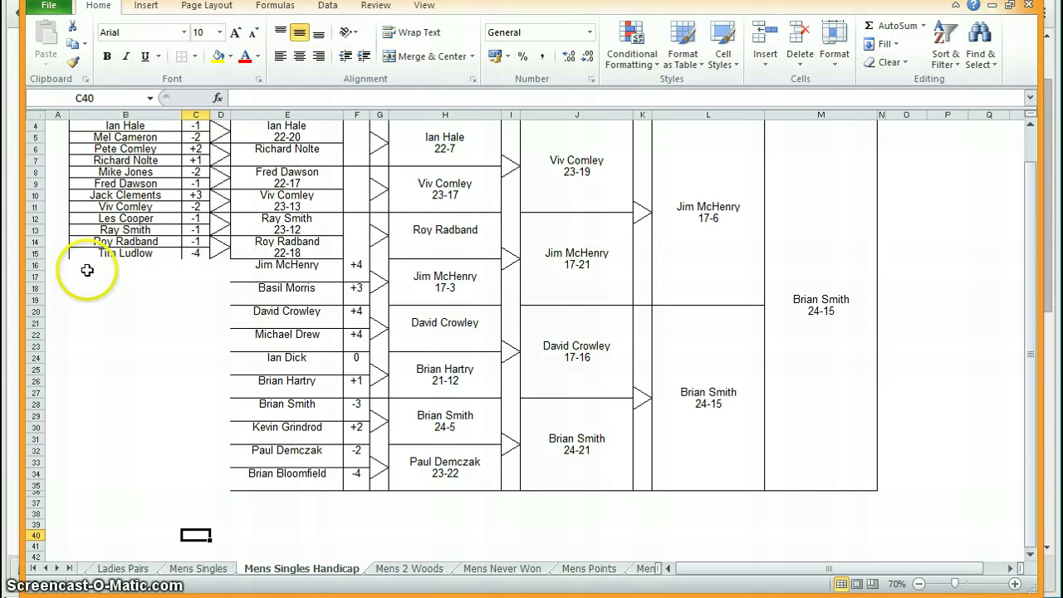
Add a top border and a right border to the empty block B16:D35.
left_click_drag(88, 268, 215, 480)
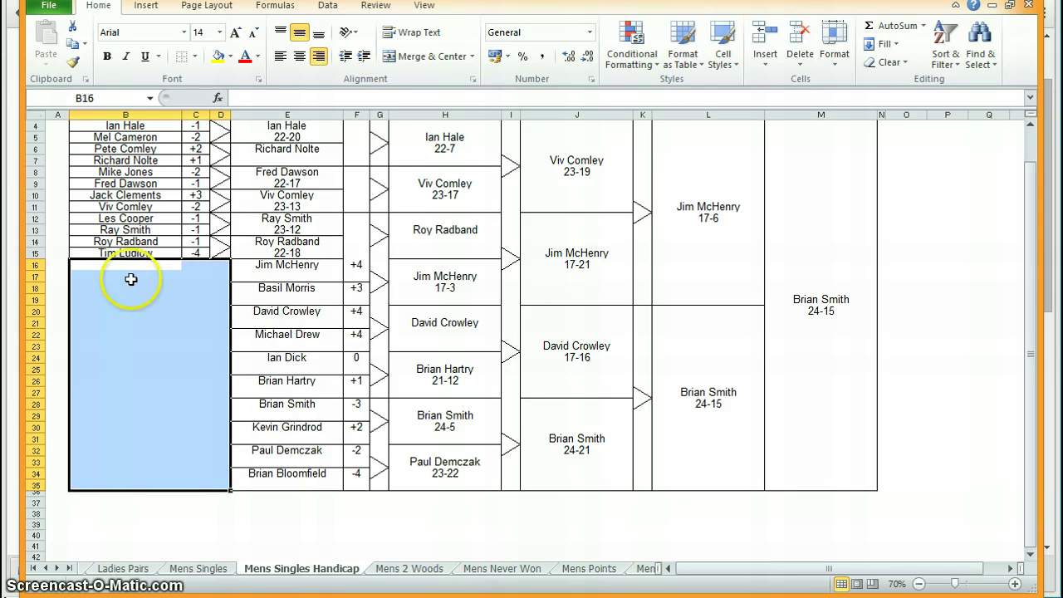
left_click(194, 55)
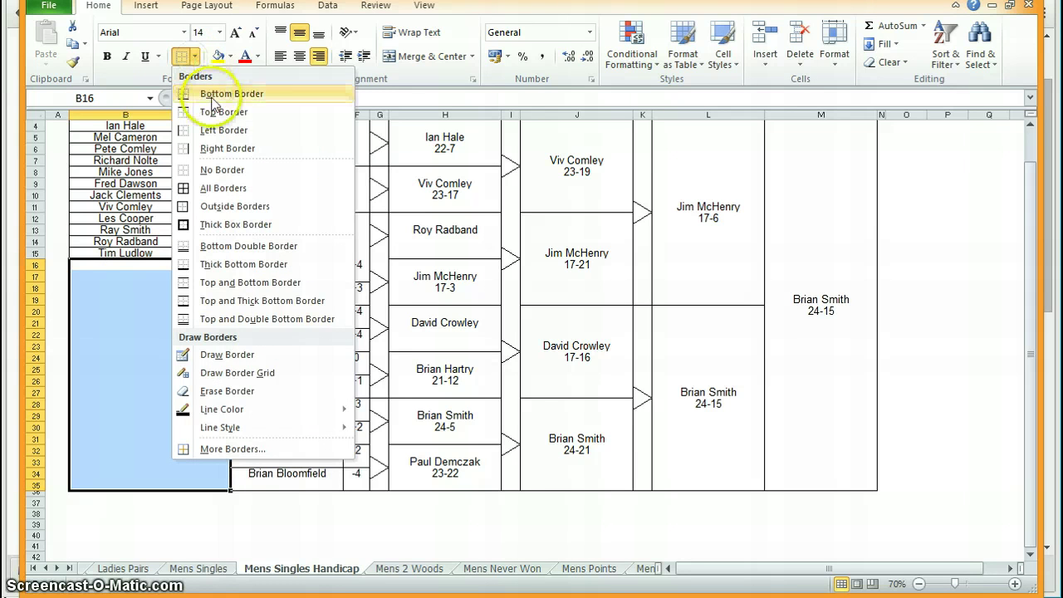
left_click(234, 113)
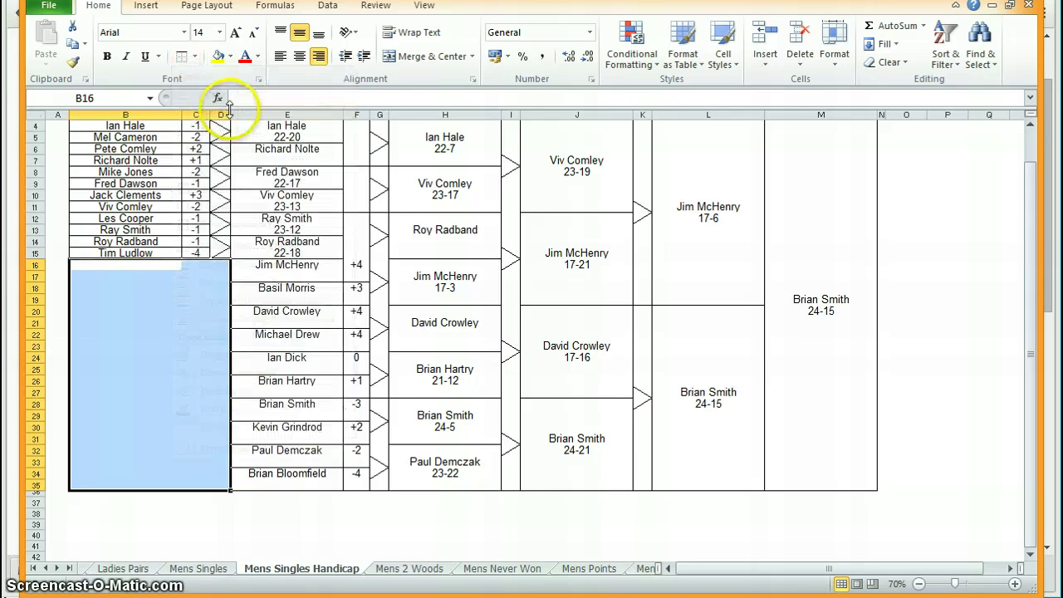
left_click(196, 56)
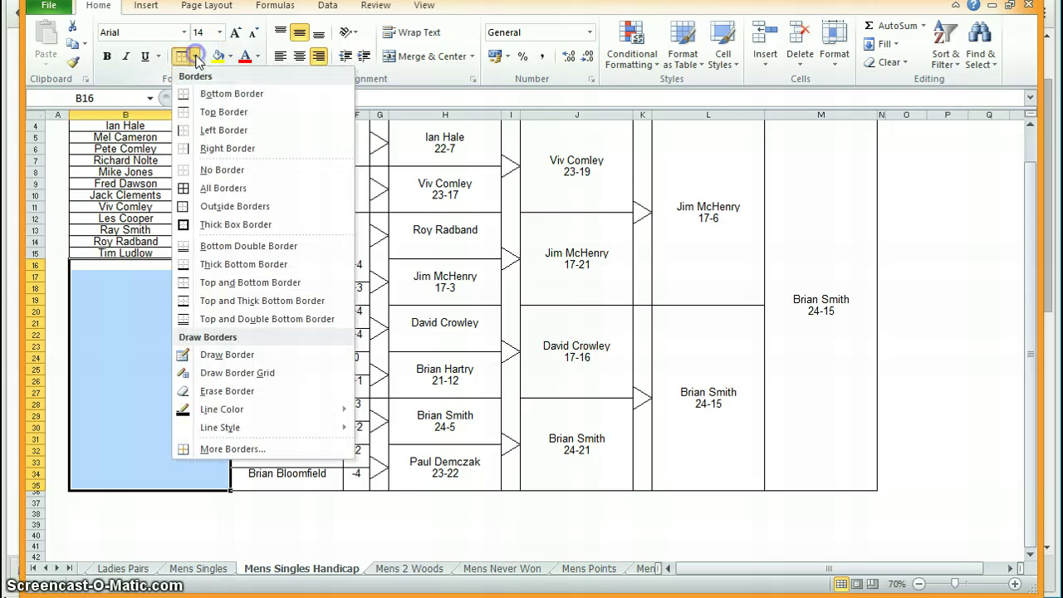
left_click(241, 148)
left_click(933, 298)
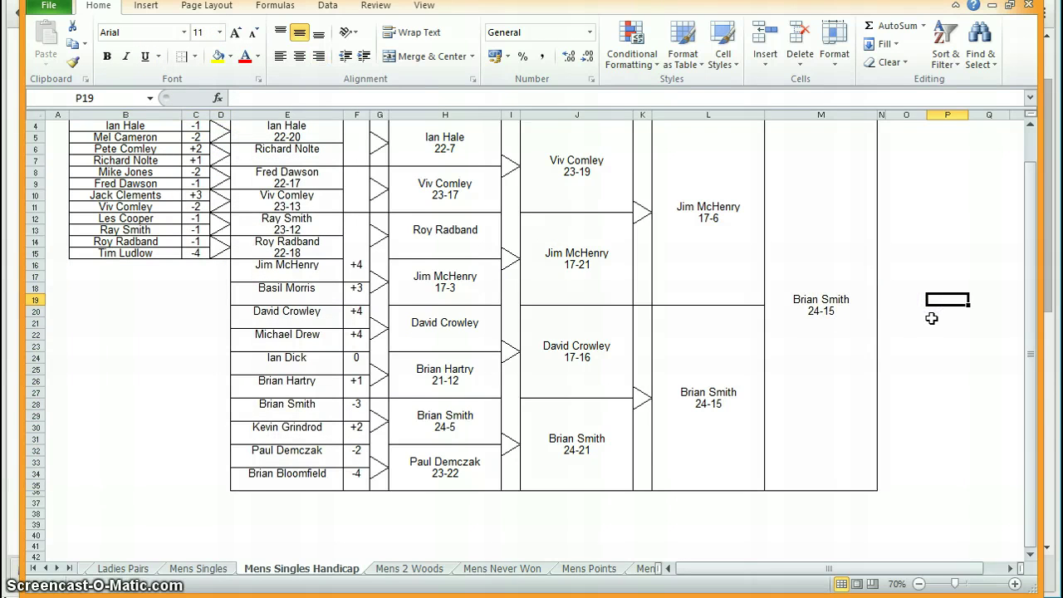
Examine the Round Two entries and score cells in E4:E7 against the Round One entry in B7.
scroll(923, 346, "up", 1)
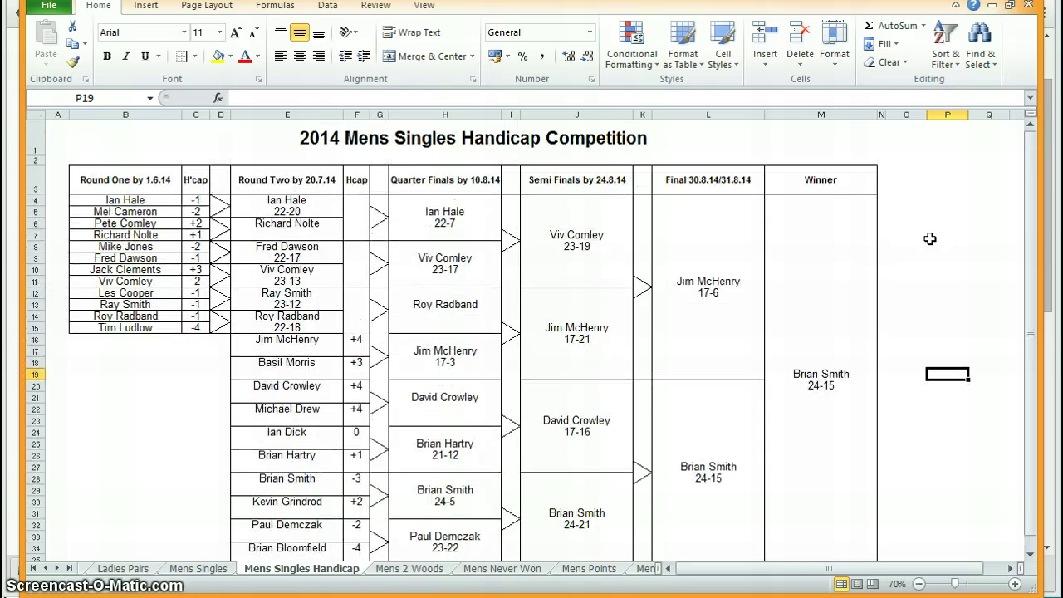
left_click(278, 211)
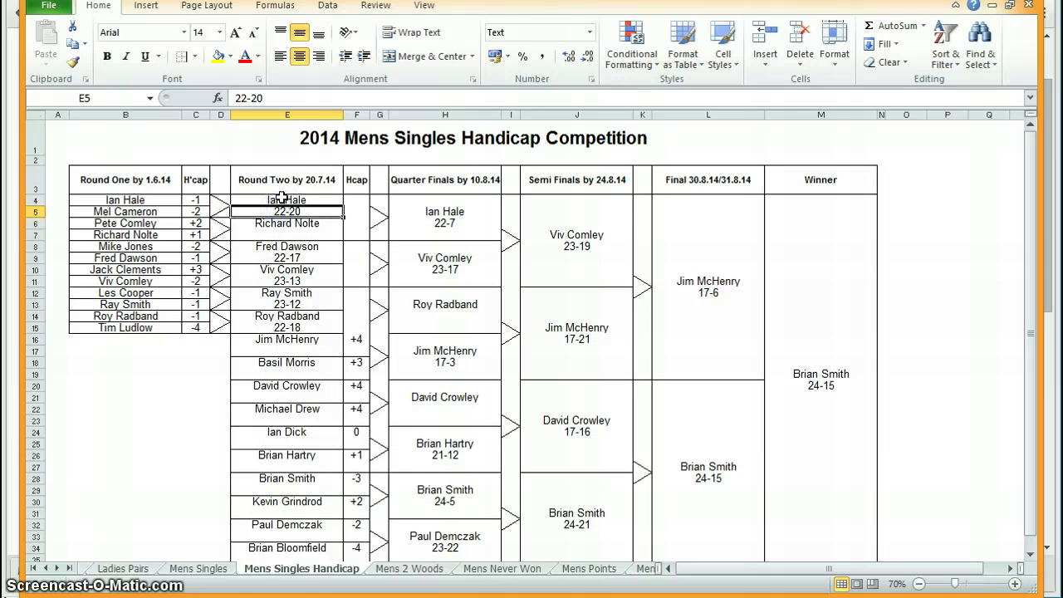
left_click(282, 200)
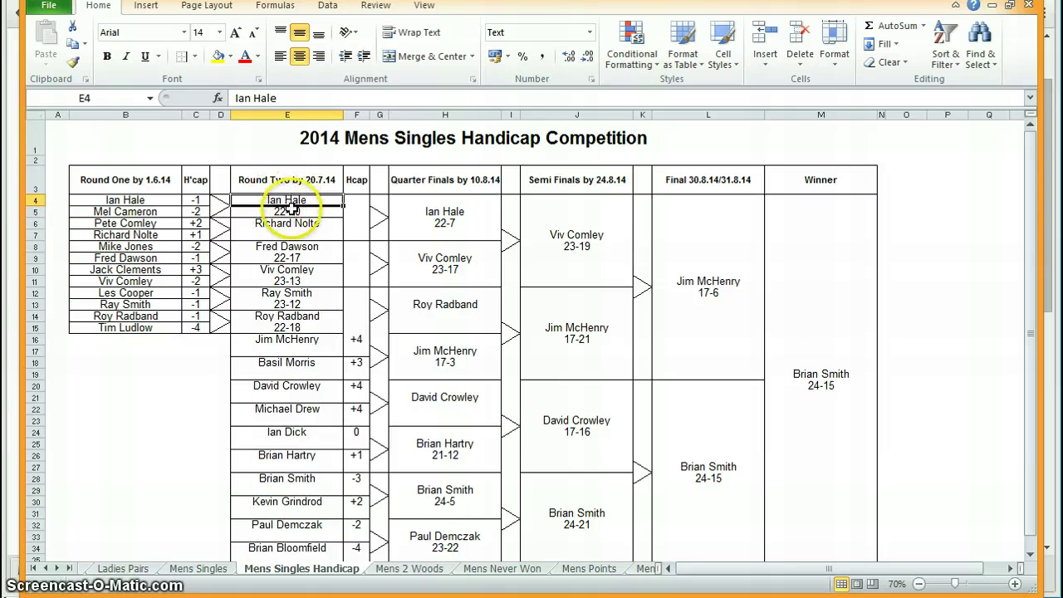
left_click(283, 211)
left_click(283, 234)
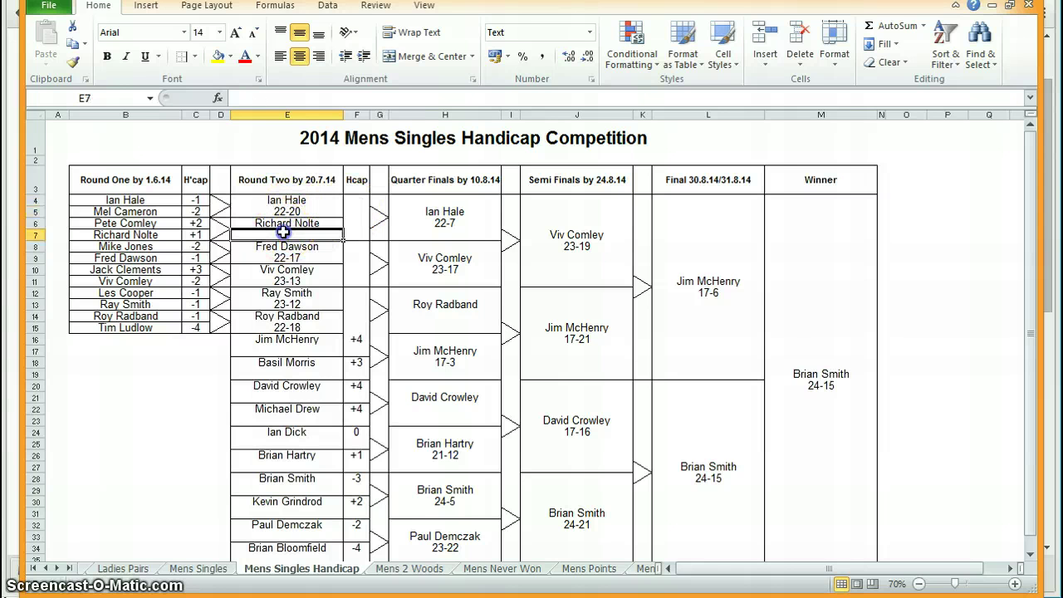
left_click(258, 223)
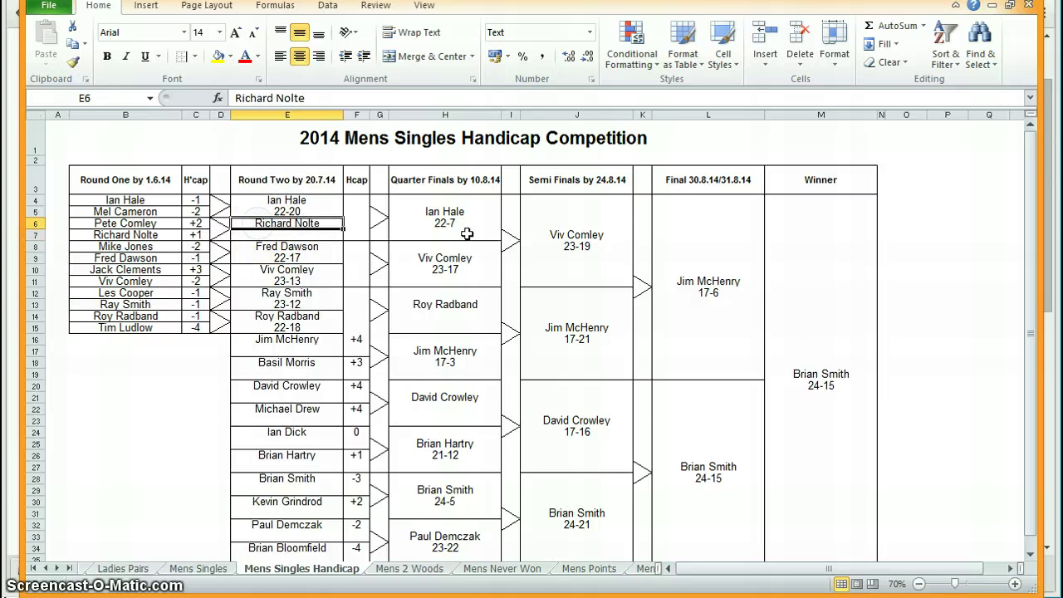
left_click(955, 234)
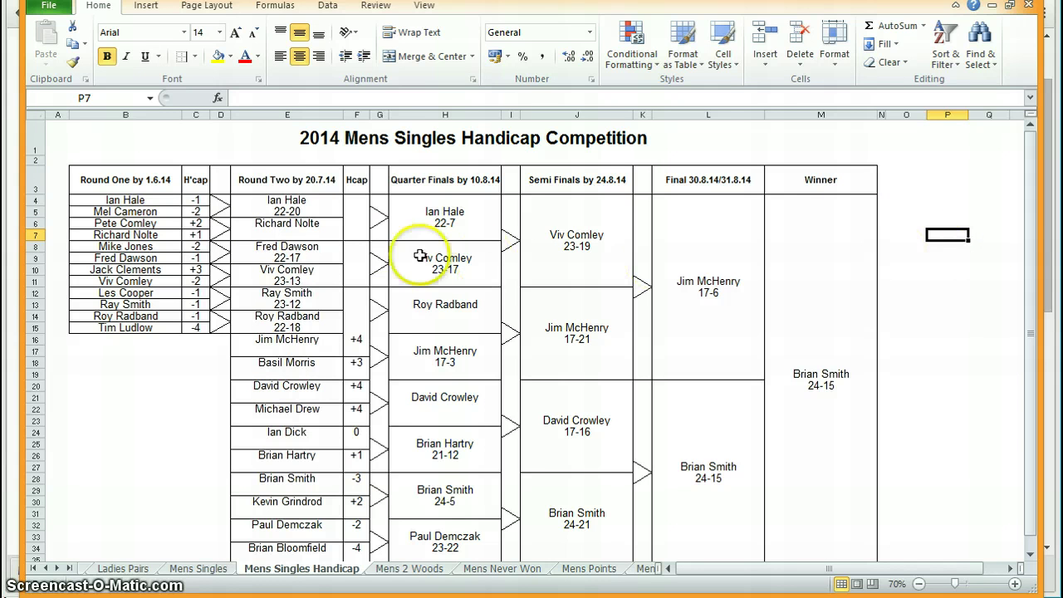
left_click(284, 234)
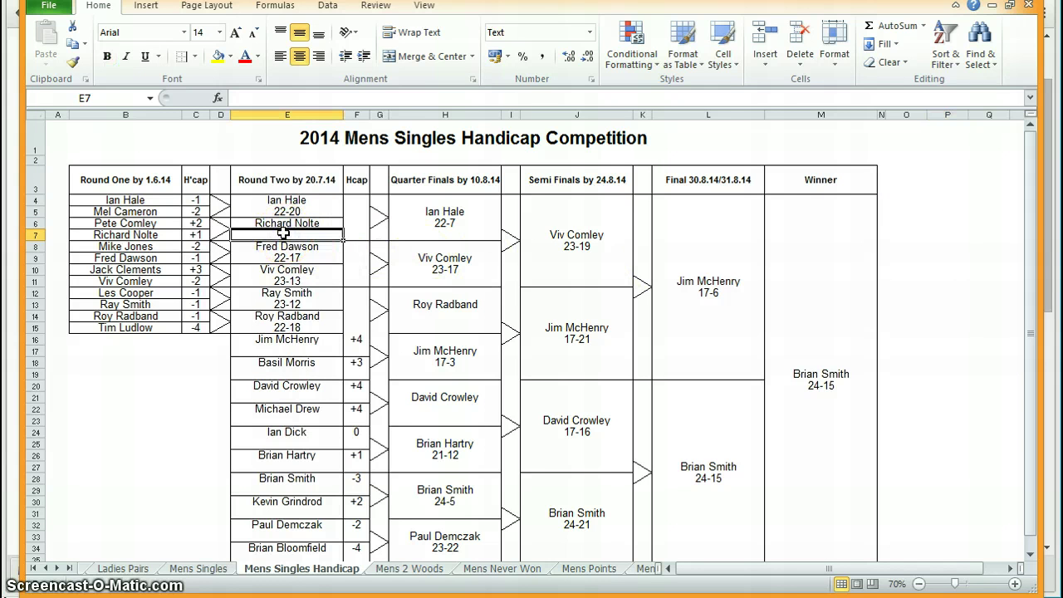
left_click(121, 235)
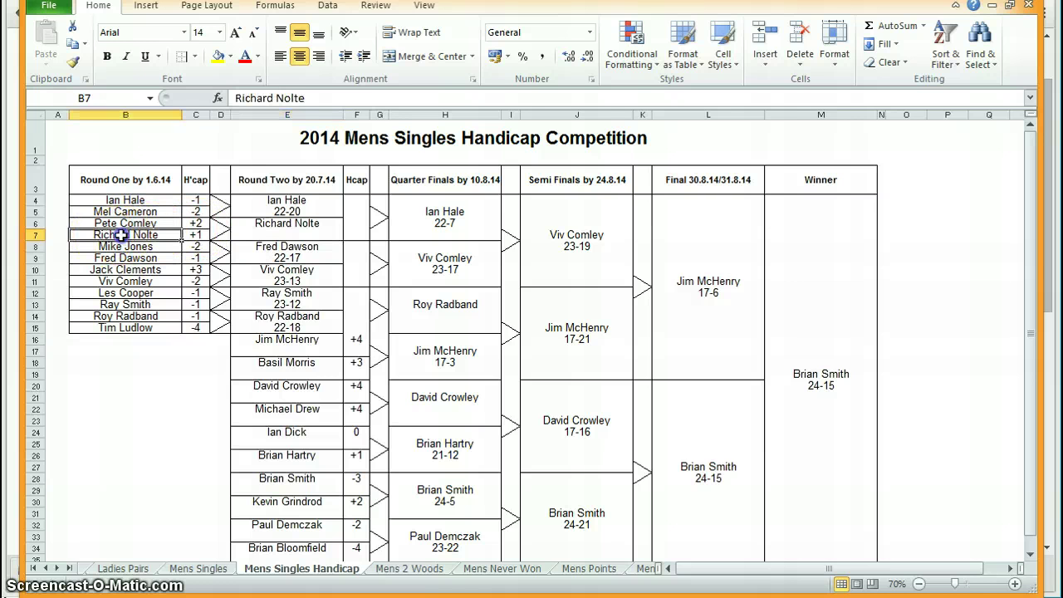
left_click(317, 235)
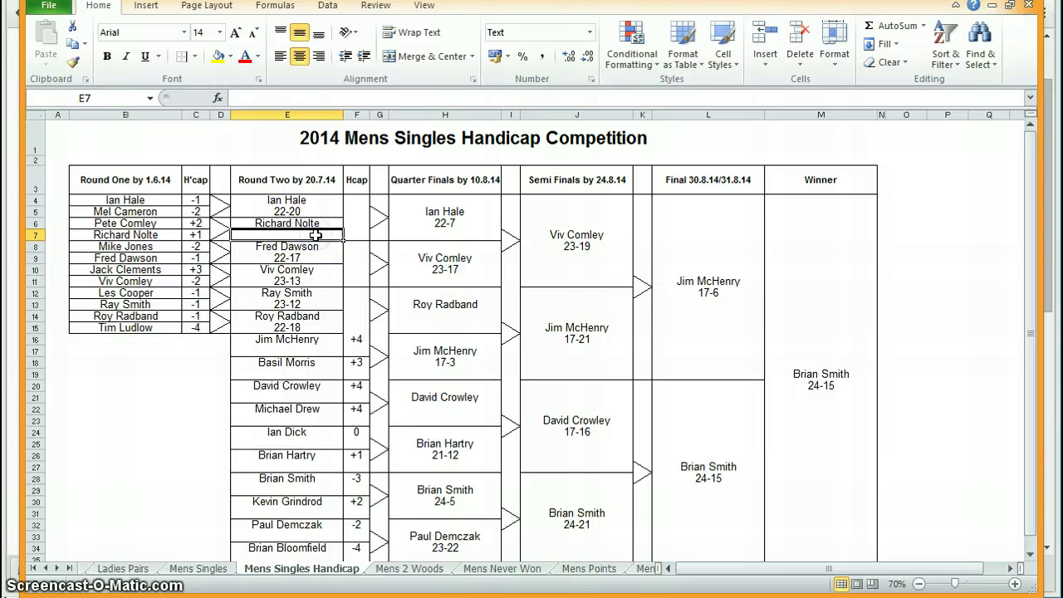
left_click(961, 257)
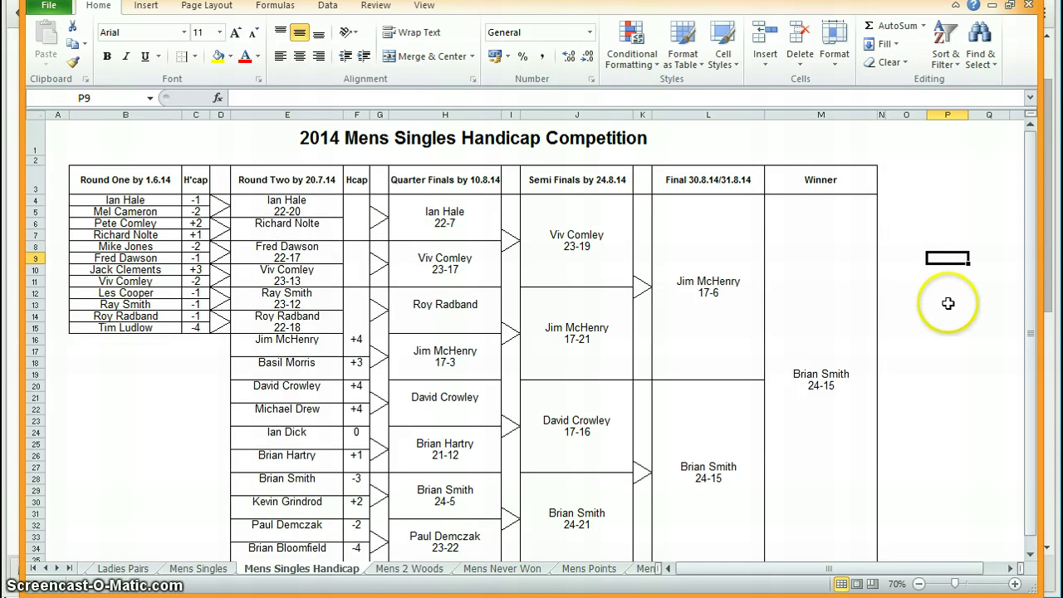
left_click(324, 235)
left_click(935, 248)
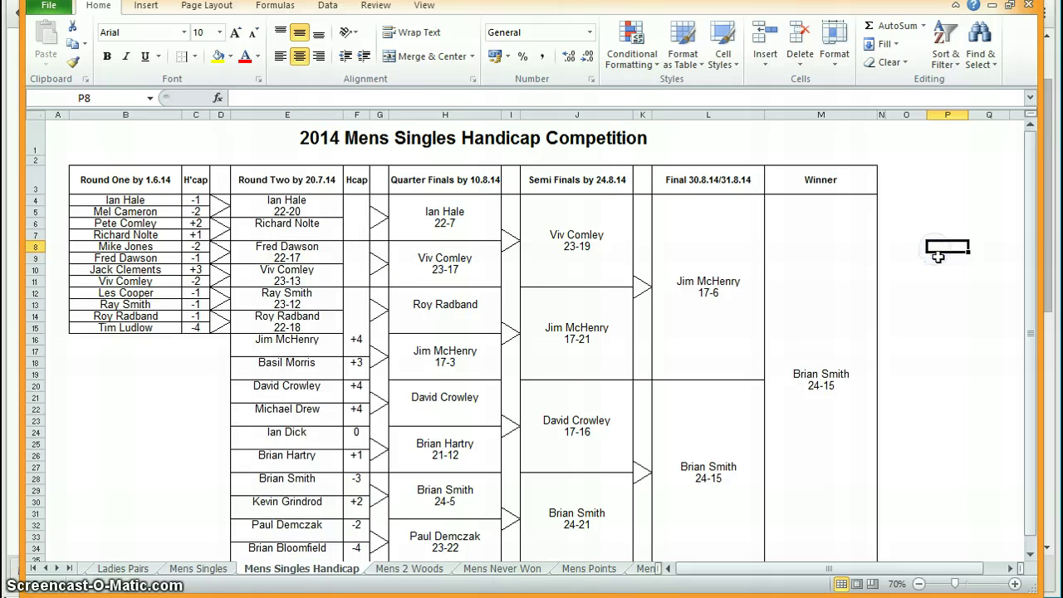
Merge and center each two-row player cell in the Round Two column from E16:E17 through E24:E25.
scroll(938, 257, "down", 2)
scroll(938, 257, "up", 1)
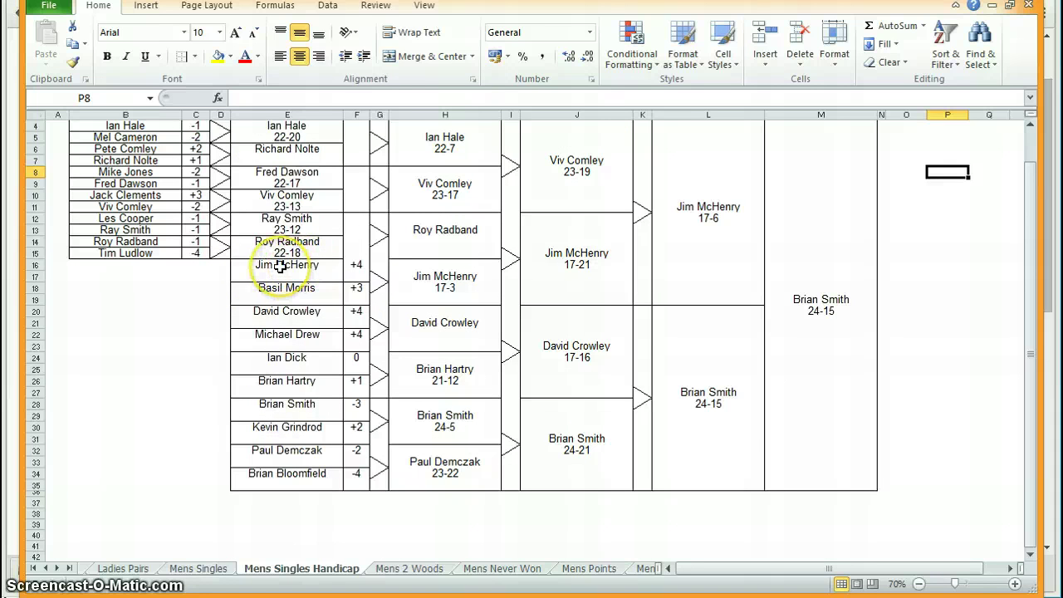
left_click_drag(280, 266, 280, 276)
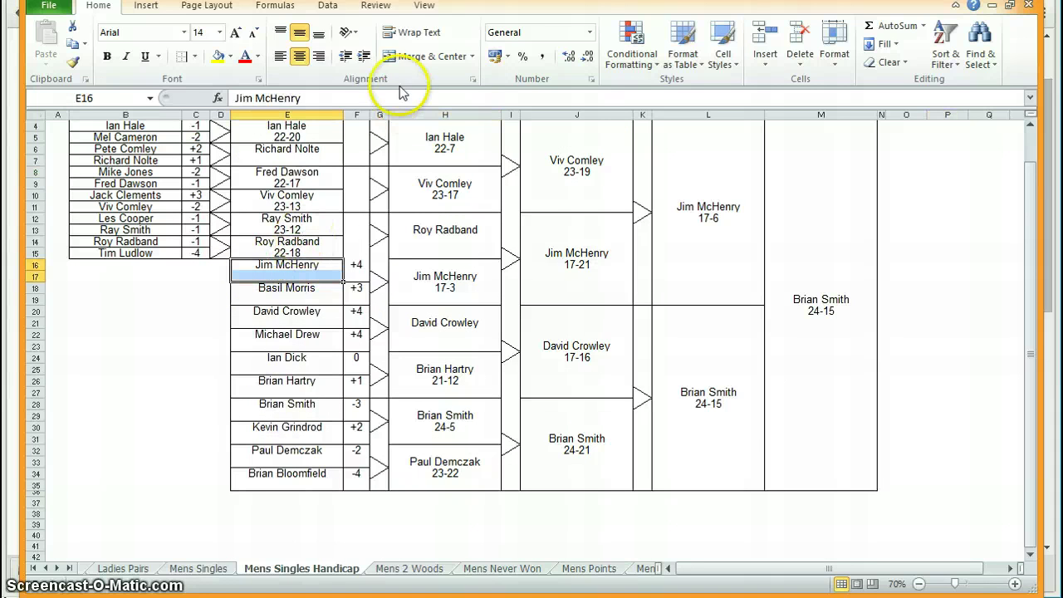
left_click(411, 56)
mouse_move(285, 290)
left_mouse_down()
mouse_move(274, 319)
mouse_move(294, 366)
left_mouse_up()
left_click(432, 56)
left_click(444, 55)
left_click(440, 57)
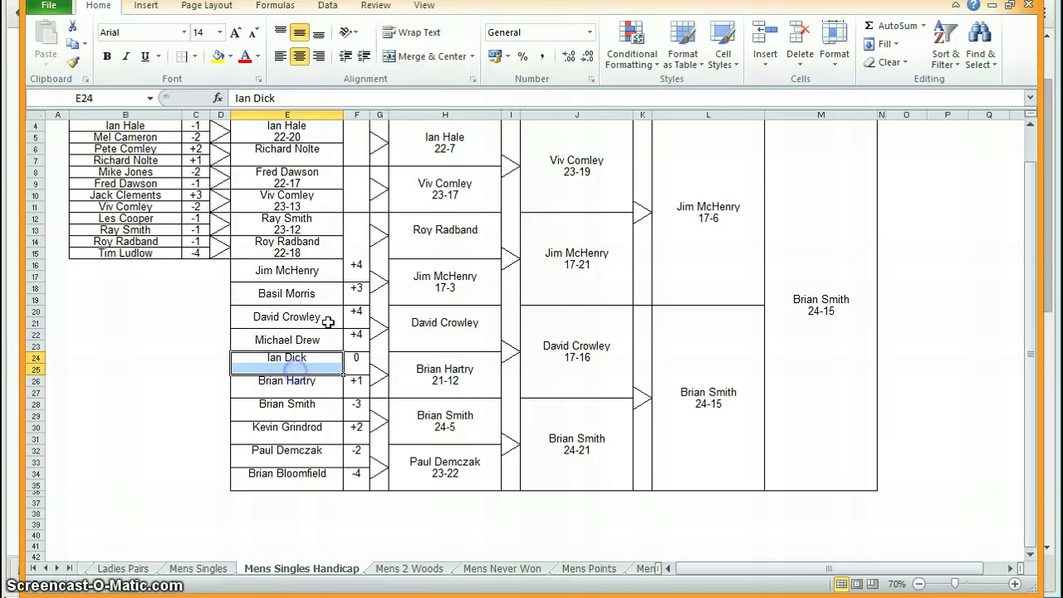
left_click(412, 55)
left_click(171, 332)
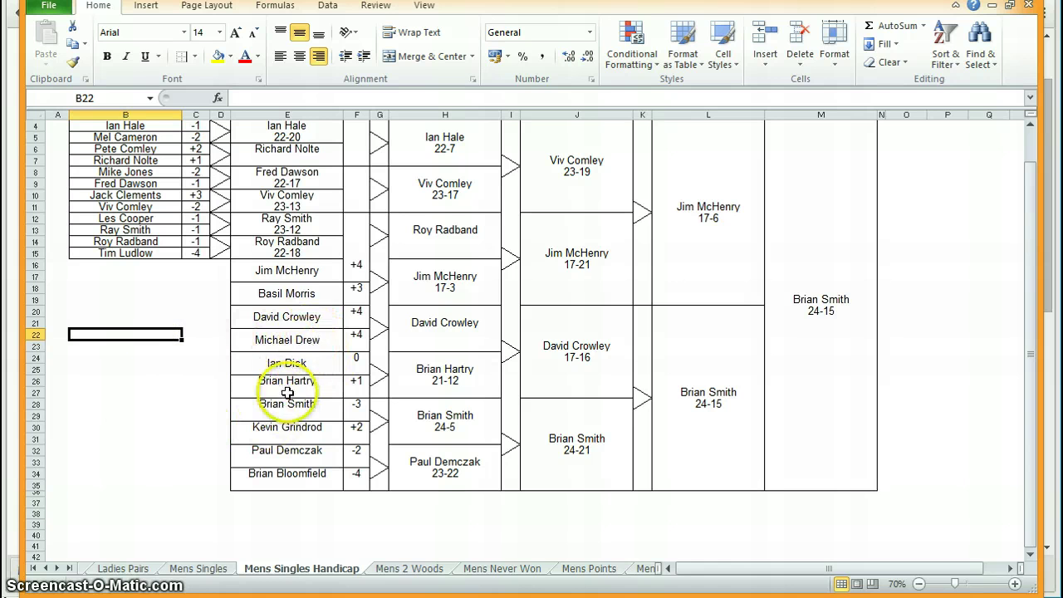
Merge and center each two-row player cell in the Round Two column from E26:E27 through E34:E35.
mouse_move(301, 388)
left_mouse_down()
mouse_move(316, 442)
mouse_move(297, 484)
left_mouse_up()
left_click(421, 56)
left_click(421, 55)
left_click(421, 56)
left_click(421, 56)
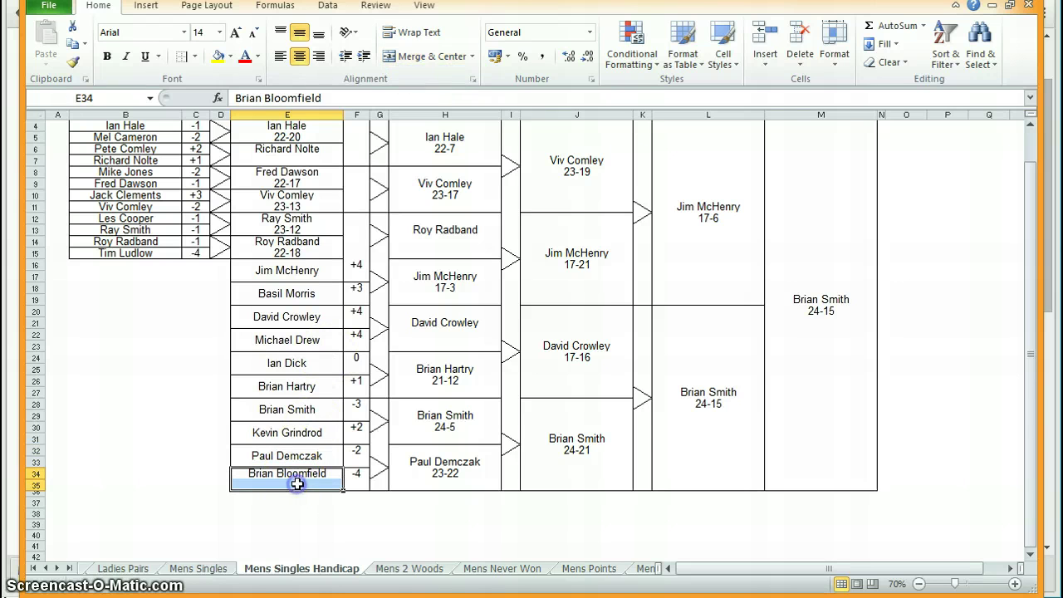
left_click(432, 56)
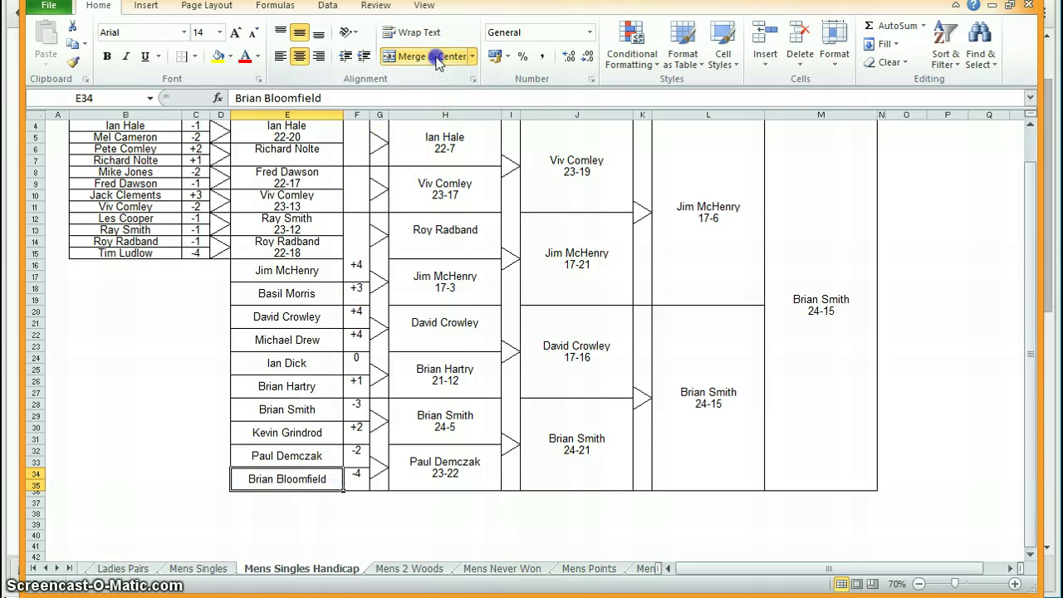
Merge and center the Hcap cell pairs F16:F17, F18:F19 and F20:F21.
left_click(357, 266)
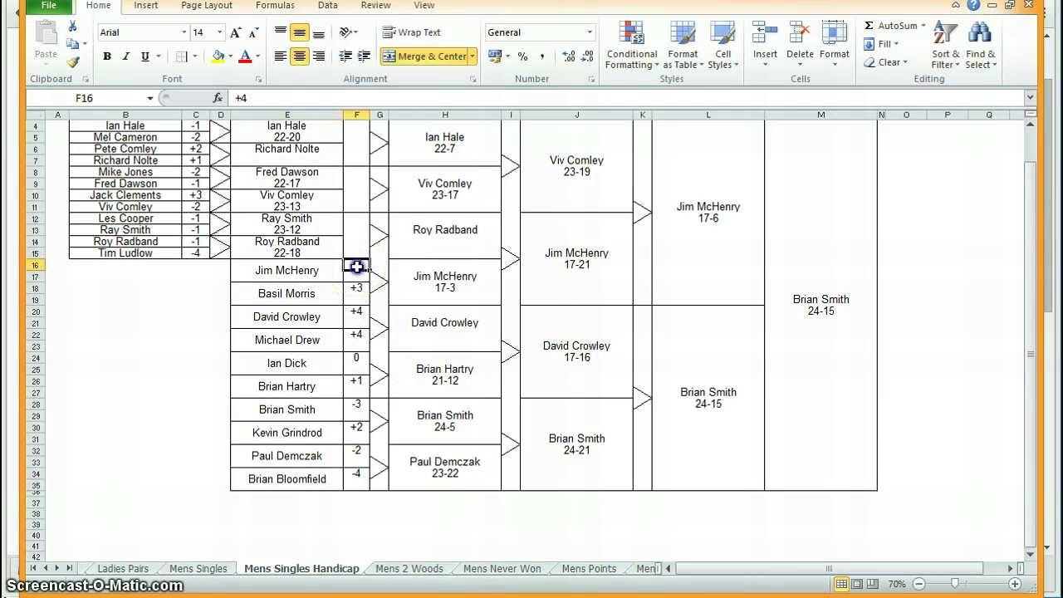
left_click_drag(356, 275, 356, 275)
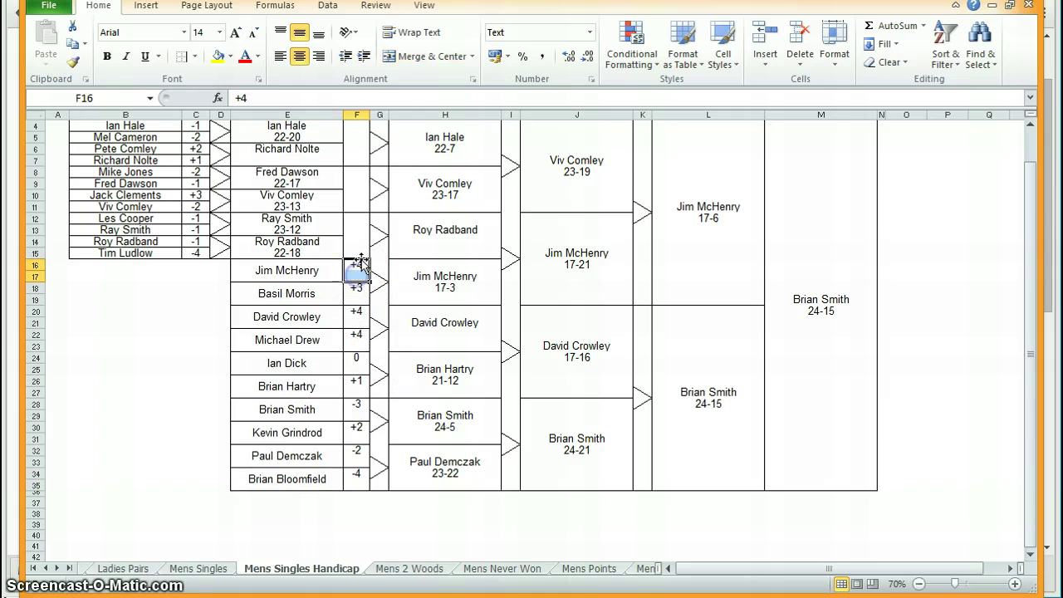
left_click(419, 59)
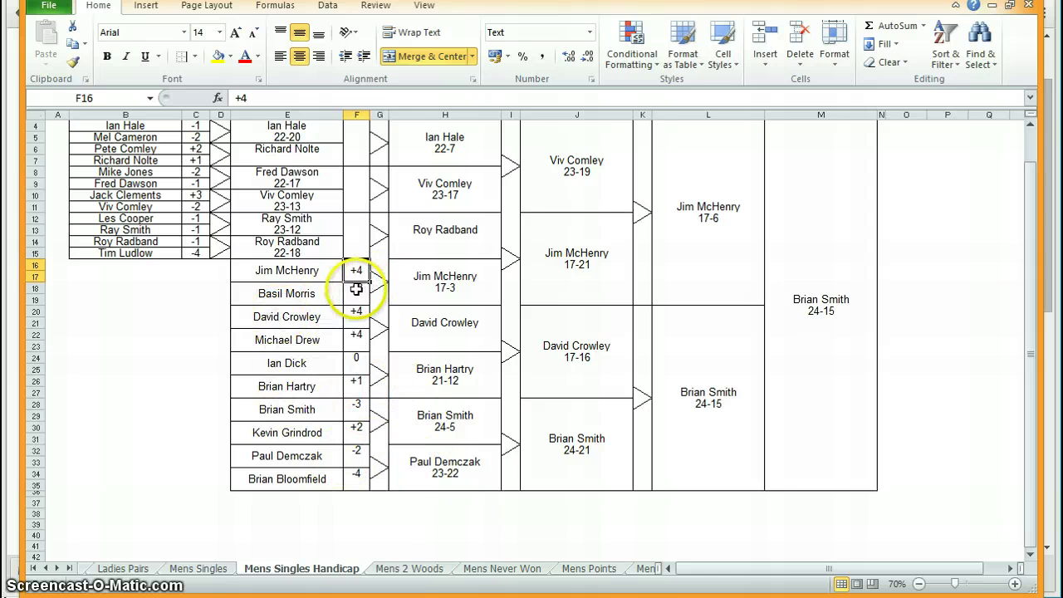
left_click_drag(356, 292, 358, 297)
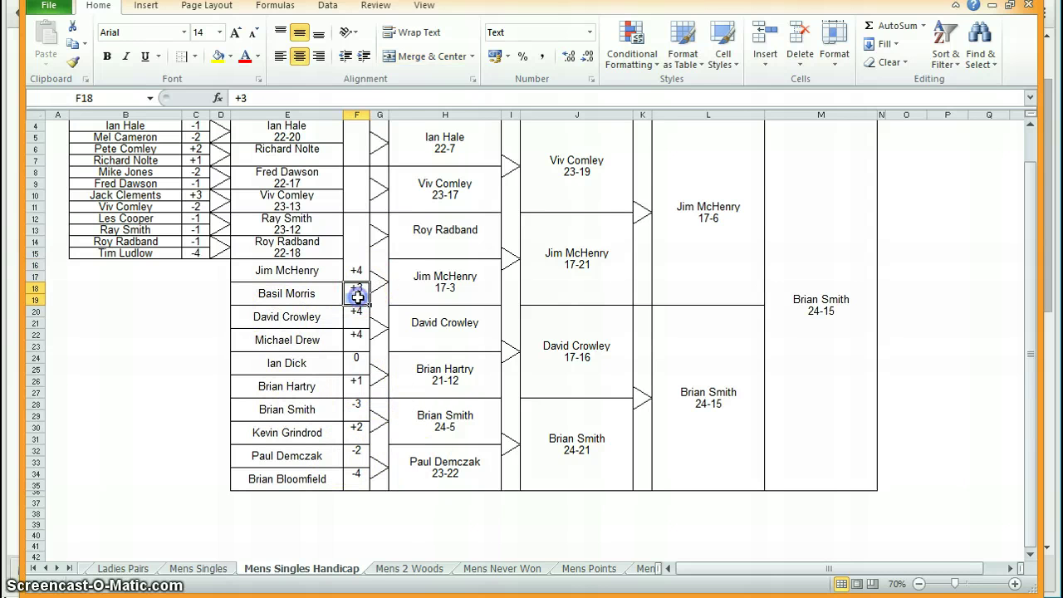
left_click(426, 56)
left_click(355, 311)
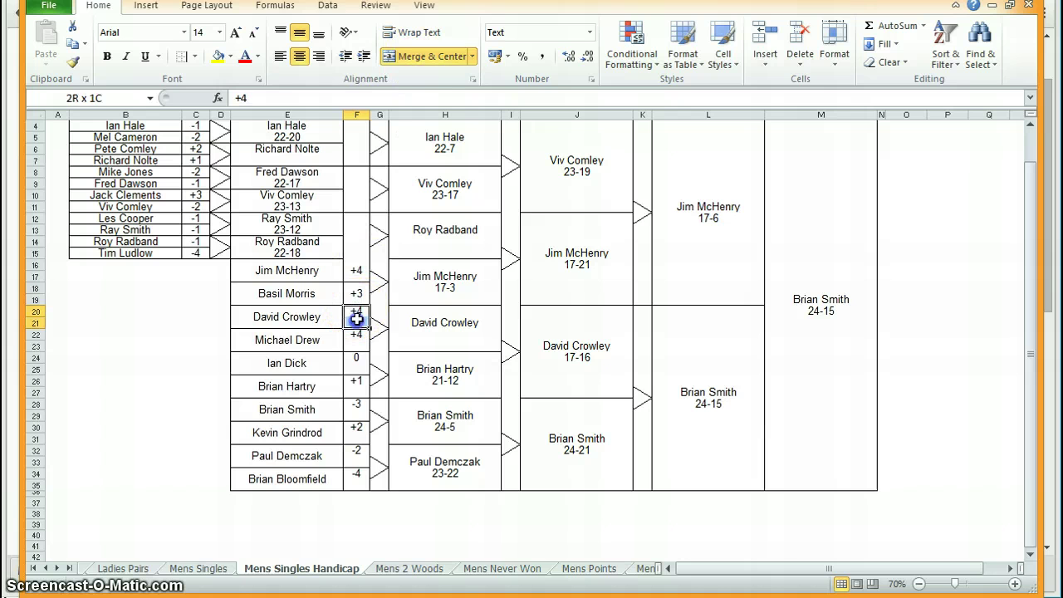
left_click(426, 56)
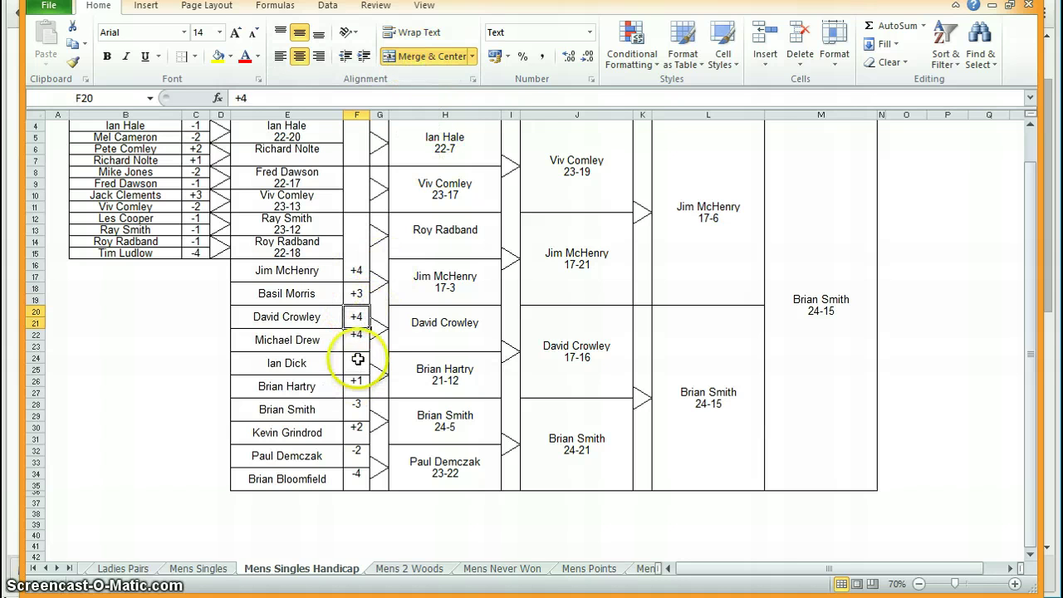
Merge and center each remaining two-row Hcap cell from F22:F23 through F34:F35.
left_click_drag(353, 331, 357, 441)
left_click(426, 56)
left_click(427, 56)
left_click(418, 56)
left_click(449, 56)
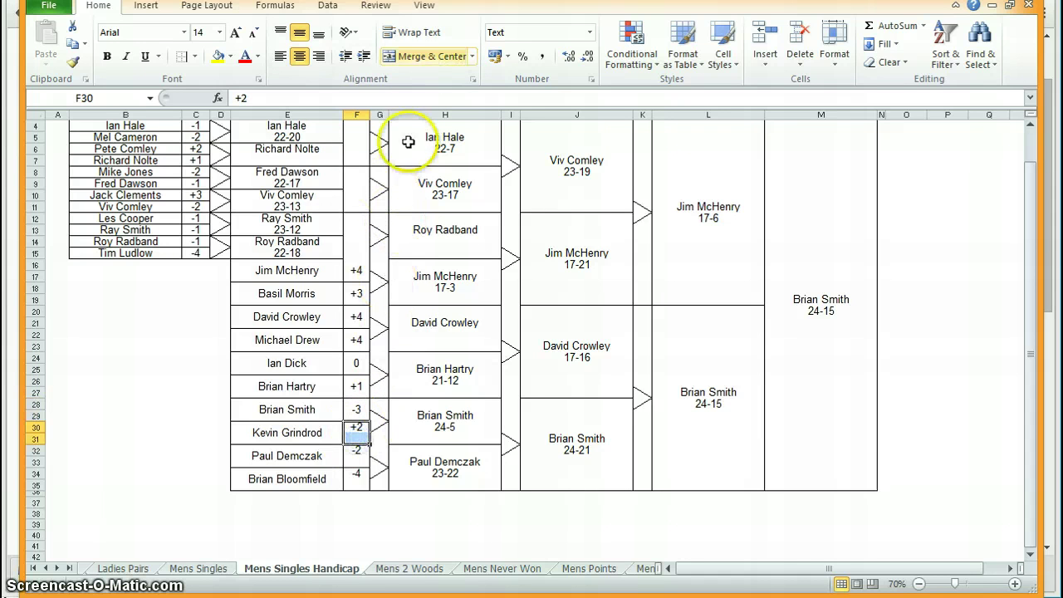
left_click(360, 453)
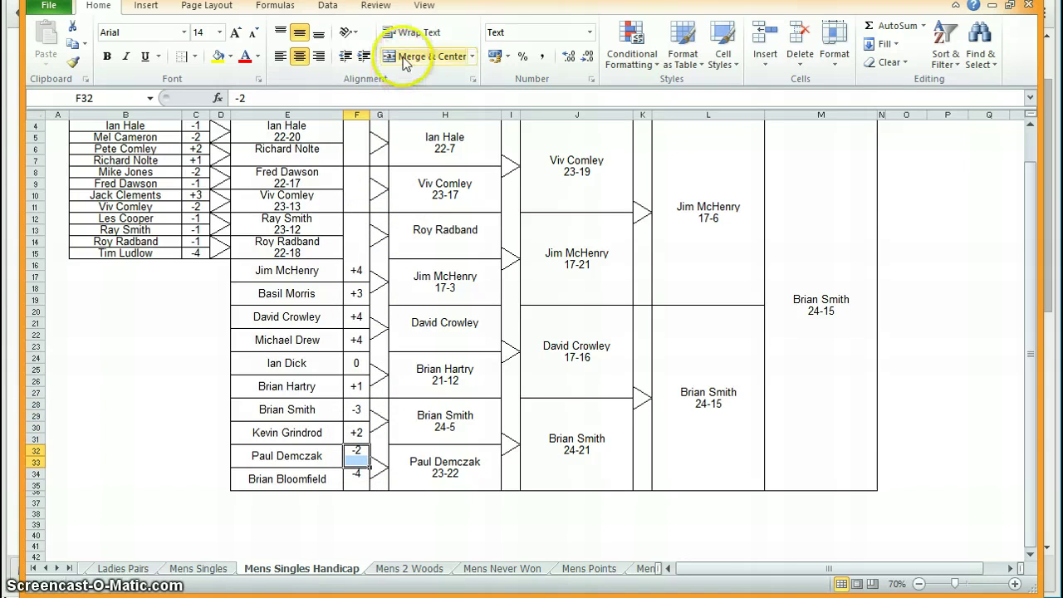
left_click(356, 475)
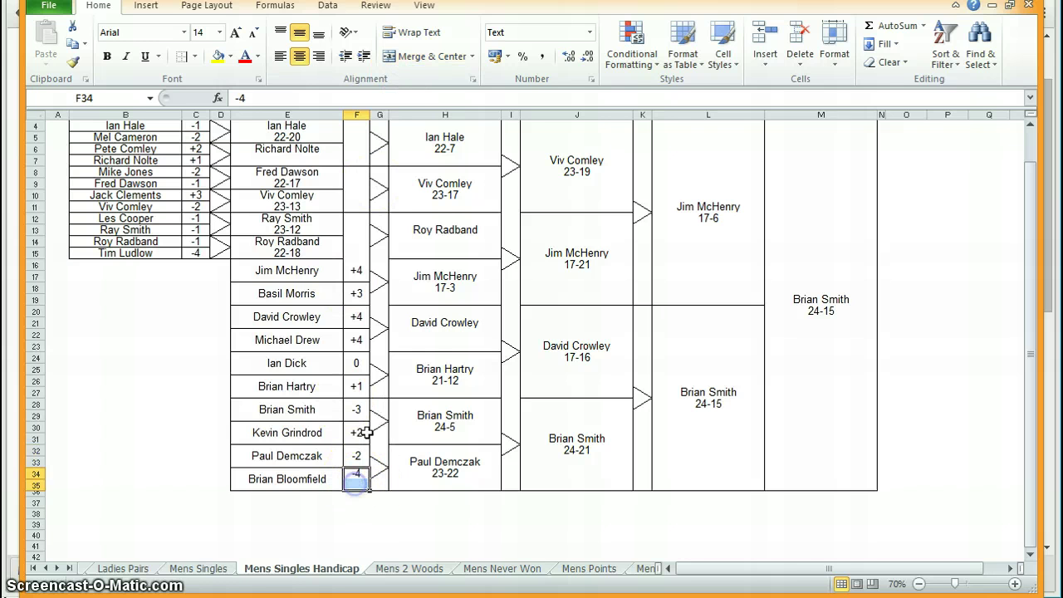
left_click(424, 55)
left_click(912, 252)
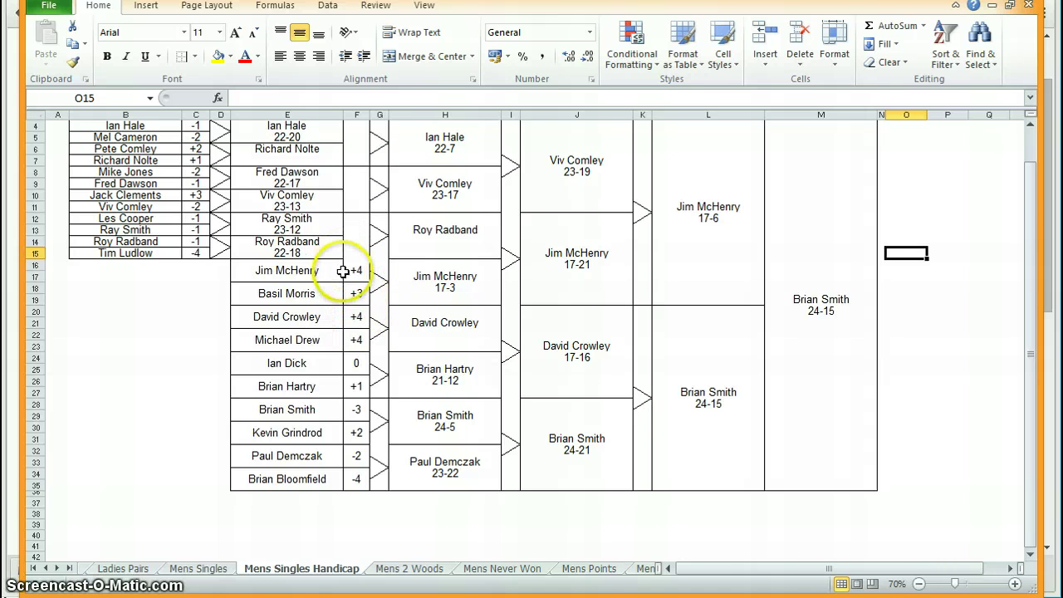
Add a top border across the handicap cell and its adjoining connector cells in F16:G17.
left_click_drag(353, 270, 381, 262)
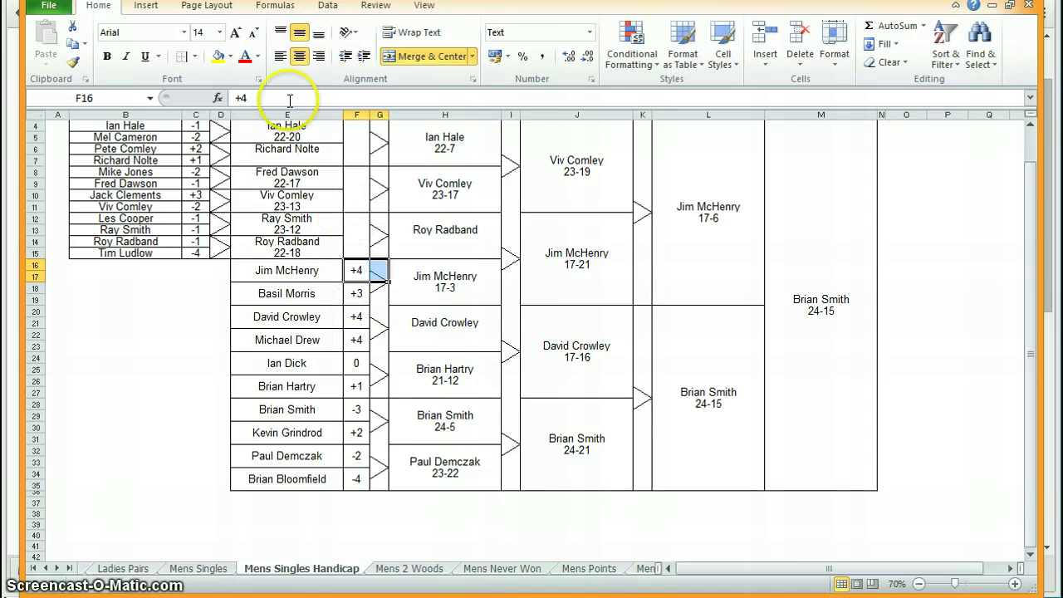
left_click(194, 56)
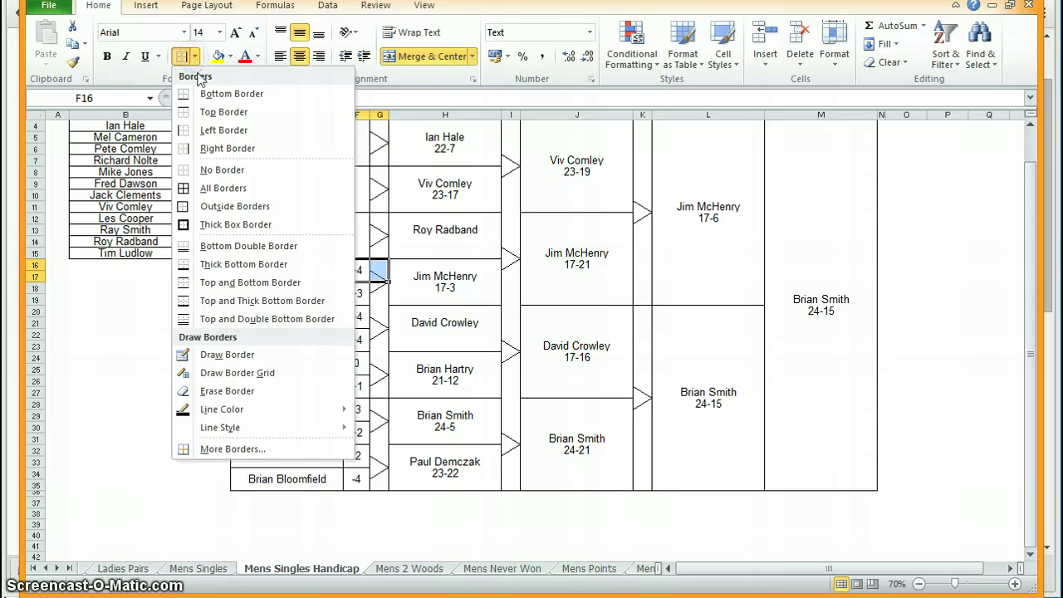
left_click(223, 112)
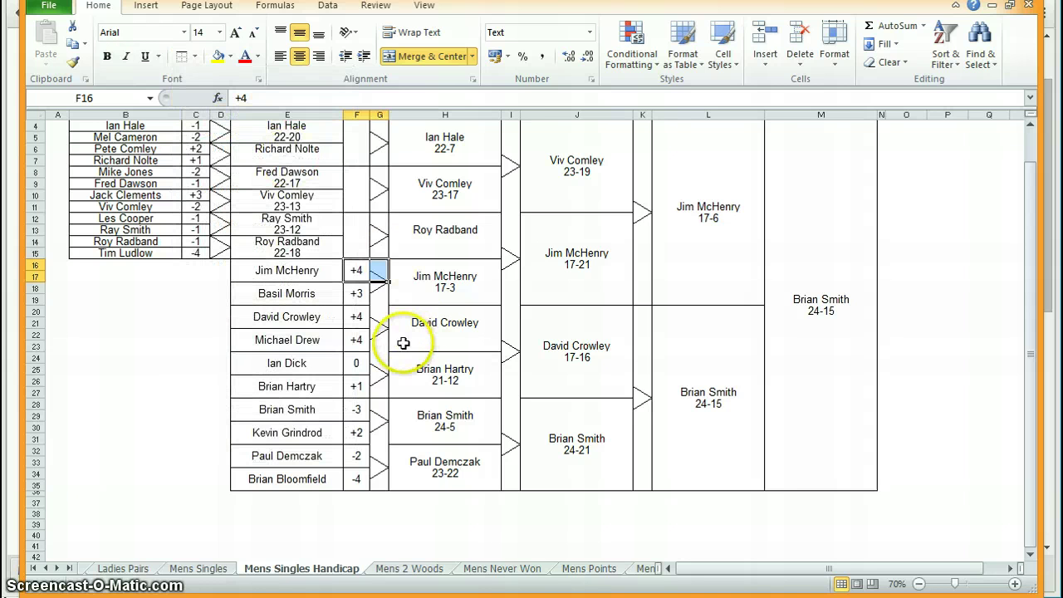
Add a top border to the connector cell that starts each remaining pairing in column G, from G20 down to G32.
left_click(378, 316)
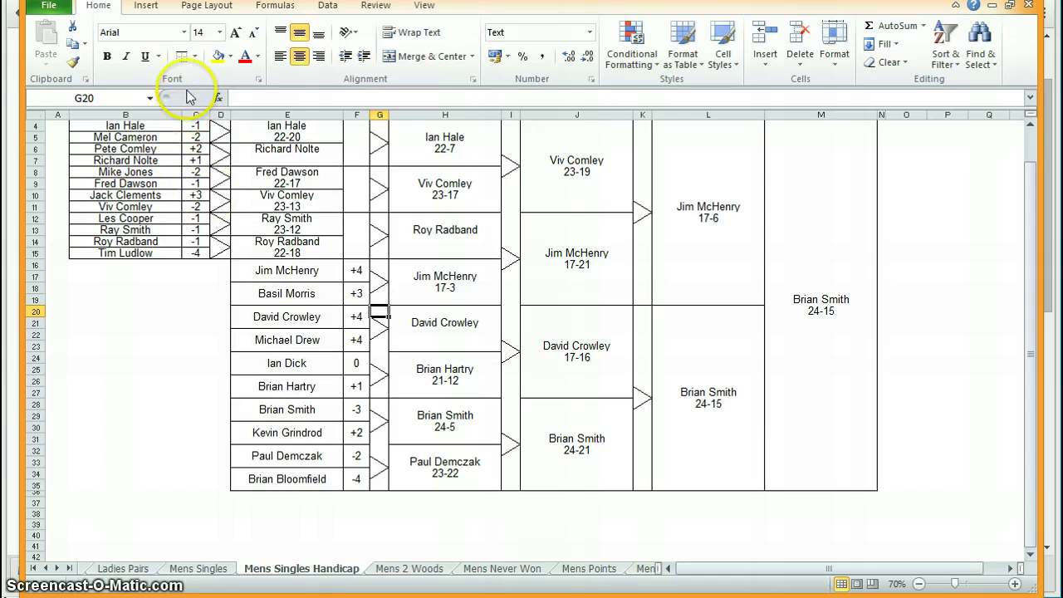
left_click(185, 56)
left_click(379, 360)
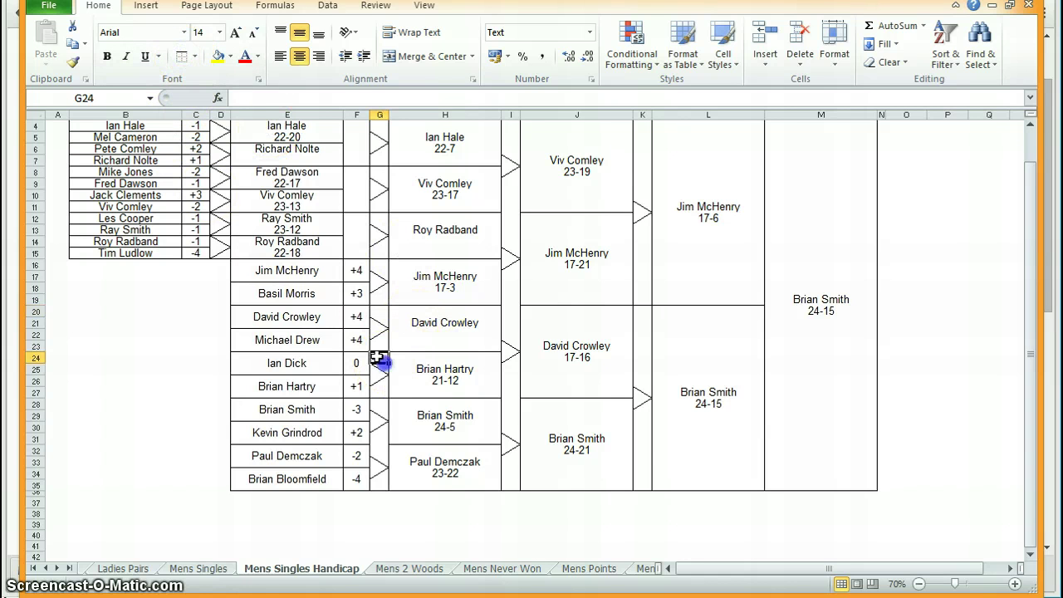
left_click(180, 58)
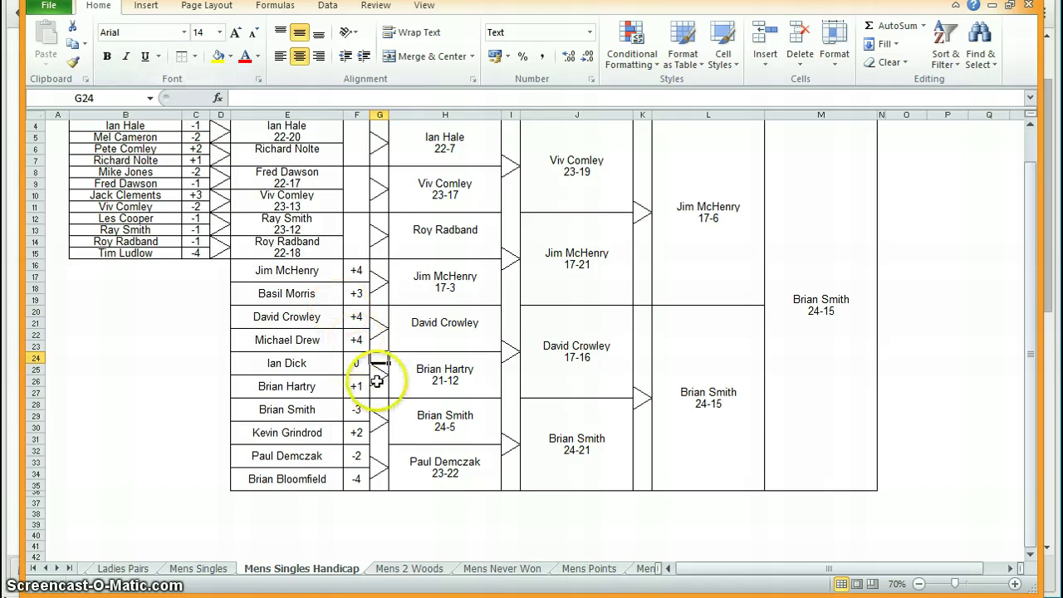
left_click(379, 453)
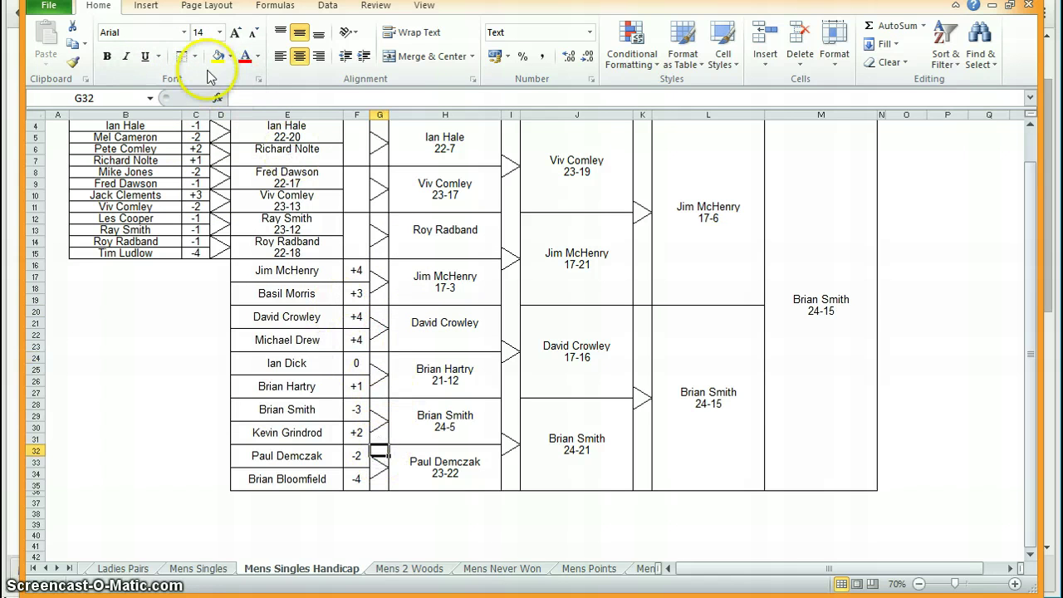
left_click(910, 309)
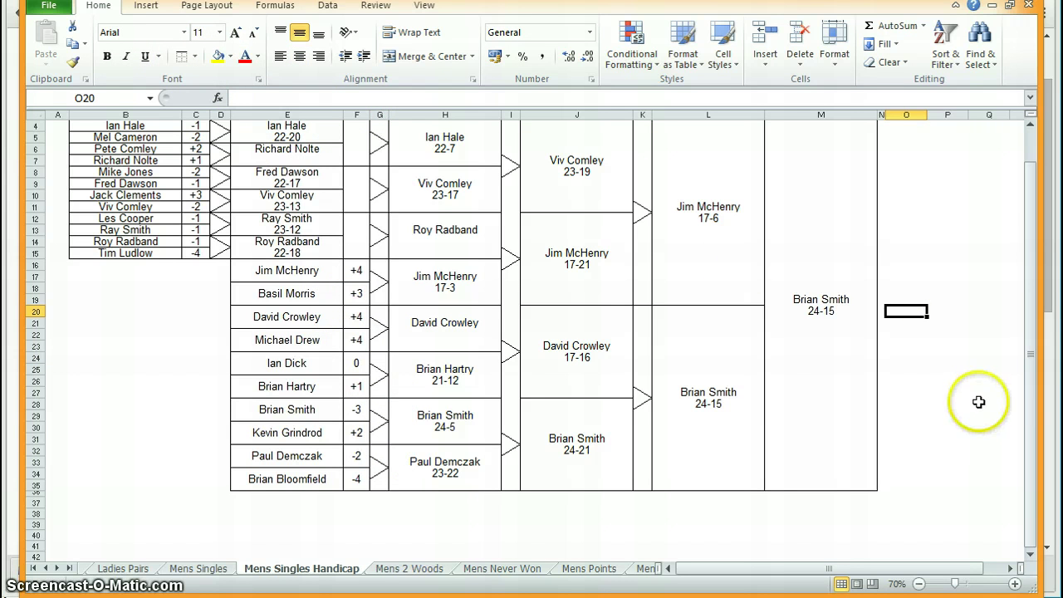
Add a top border to the empty Hcap cells F14, F10 and F6.
scroll(972, 411, "up", 1)
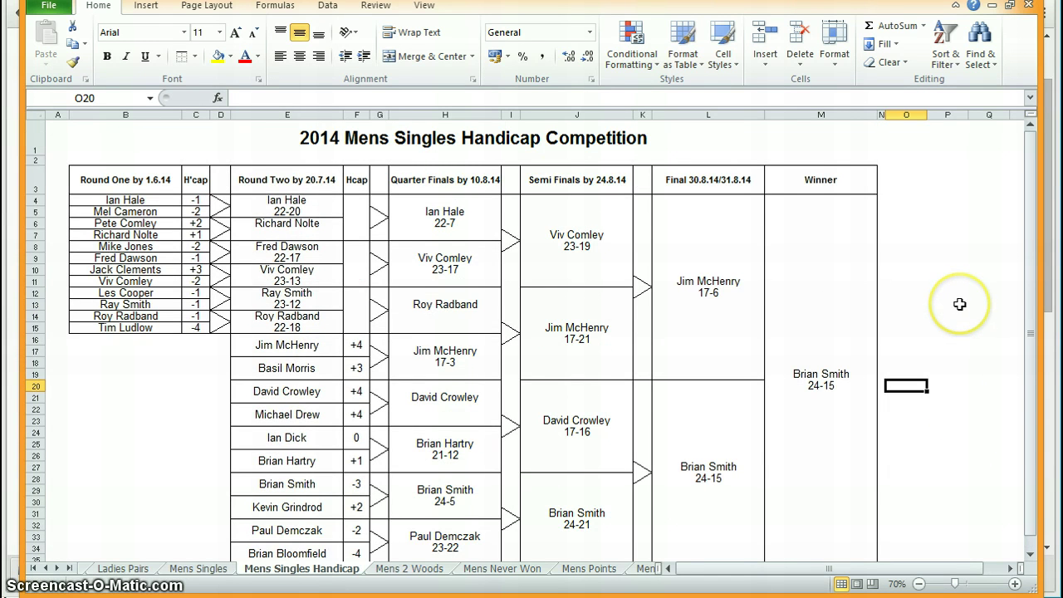
scroll(958, 304, "down", 1)
scroll(947, 240, "up", 1)
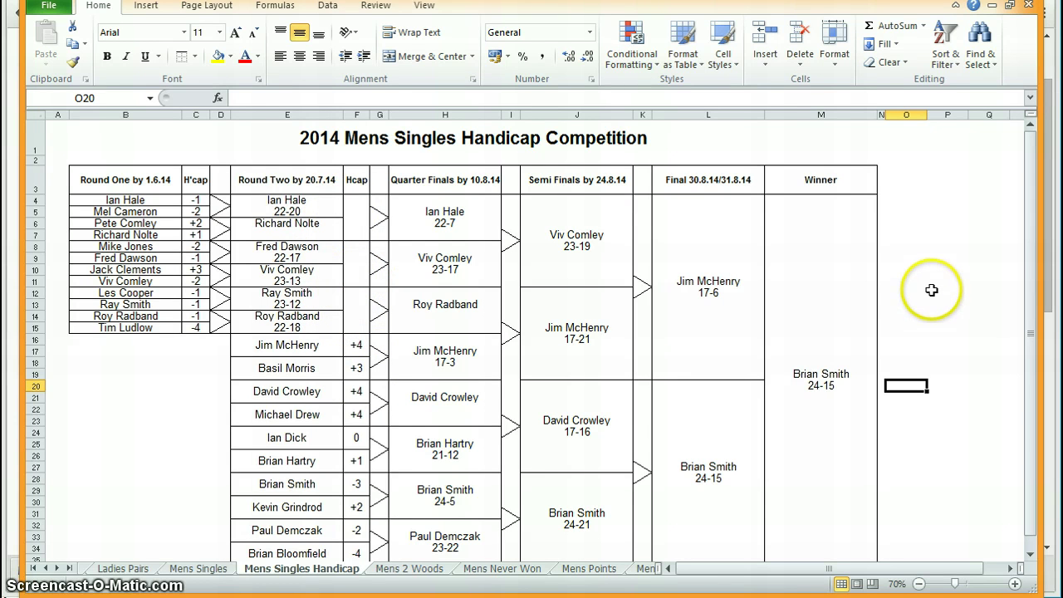
scroll(932, 291, "down", 1)
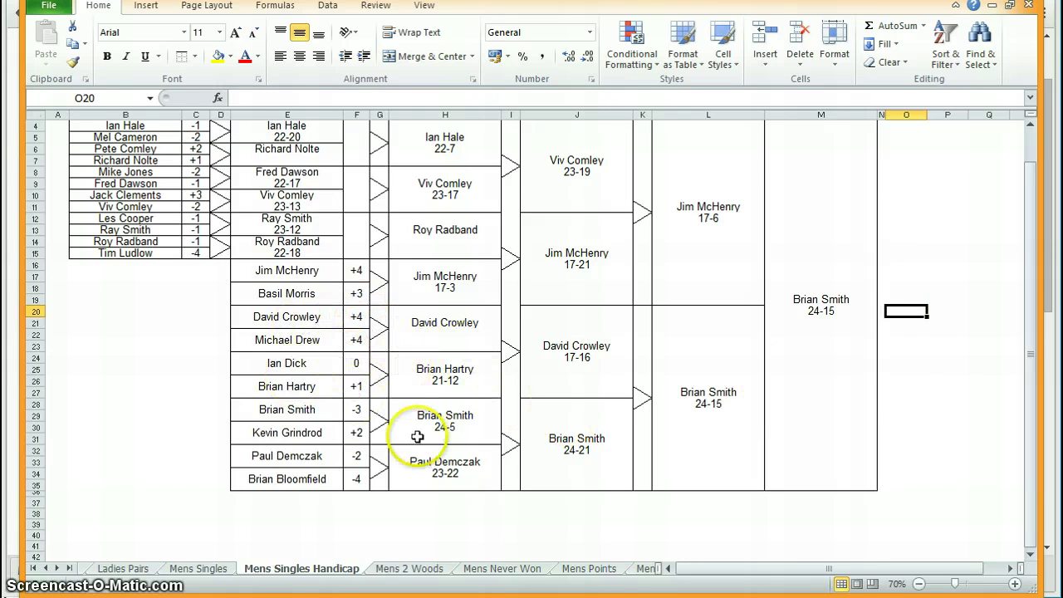
scroll(919, 284, "up", 1)
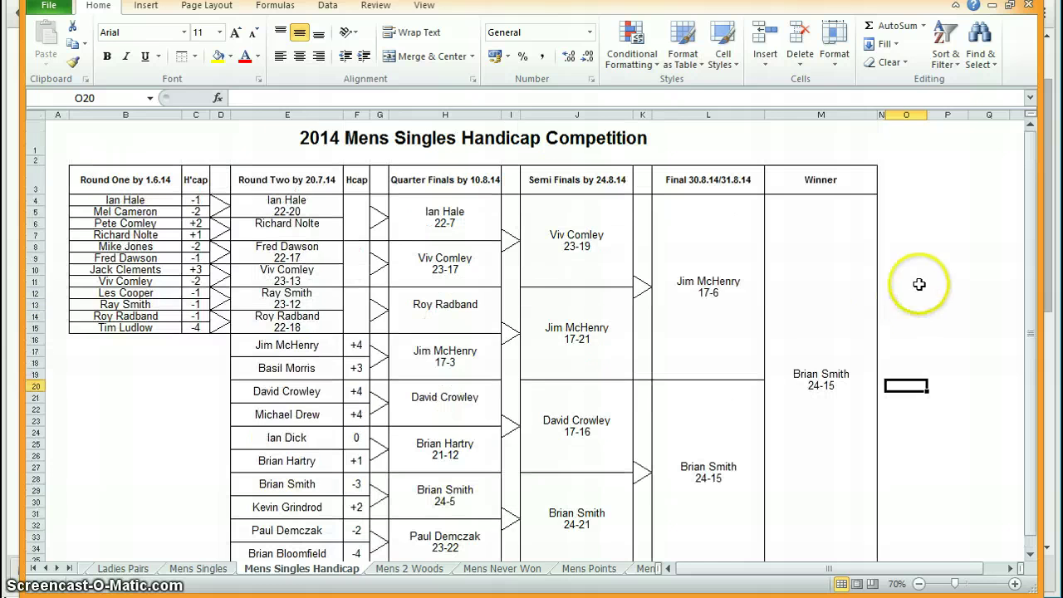
left_click(356, 318)
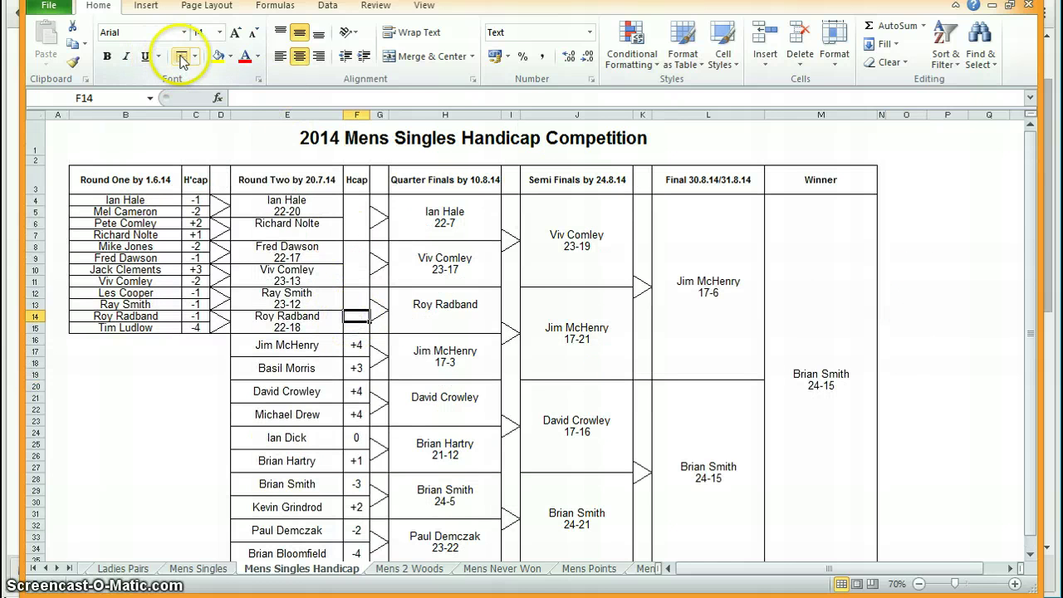
left_click(354, 274)
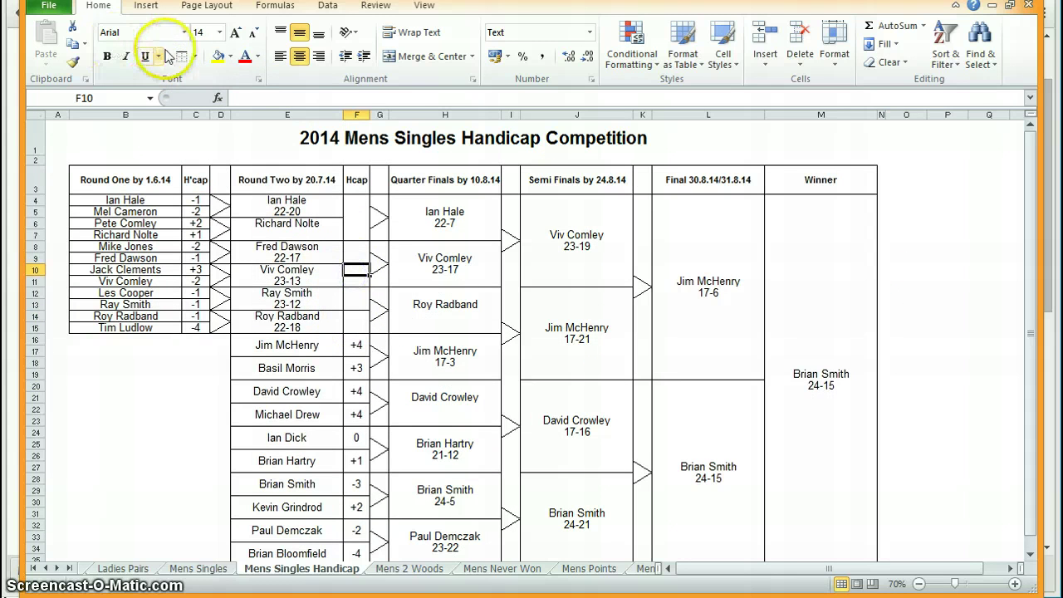
left_click(358, 227)
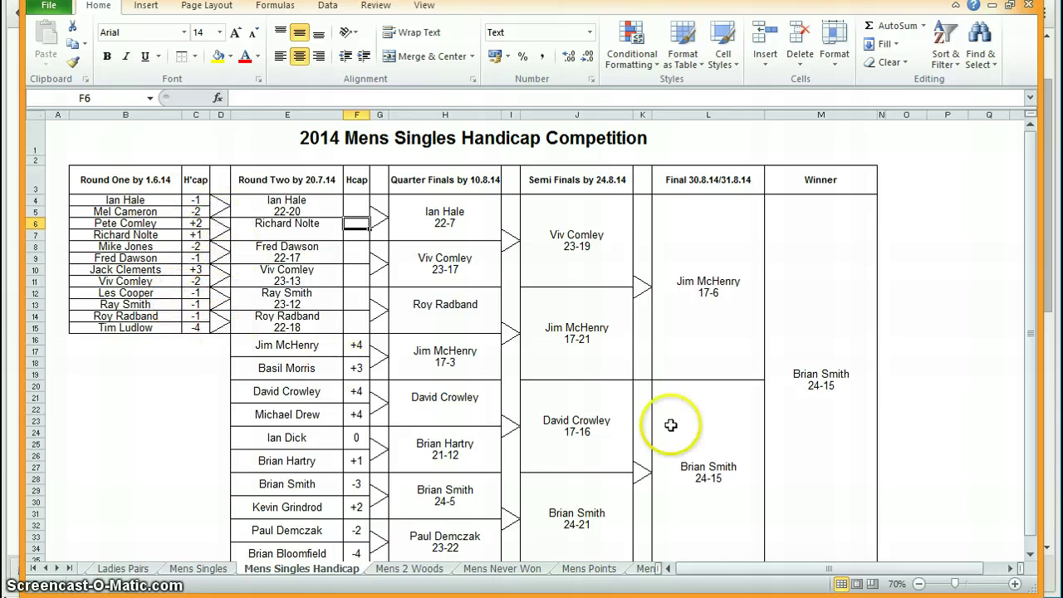
left_click(943, 331)
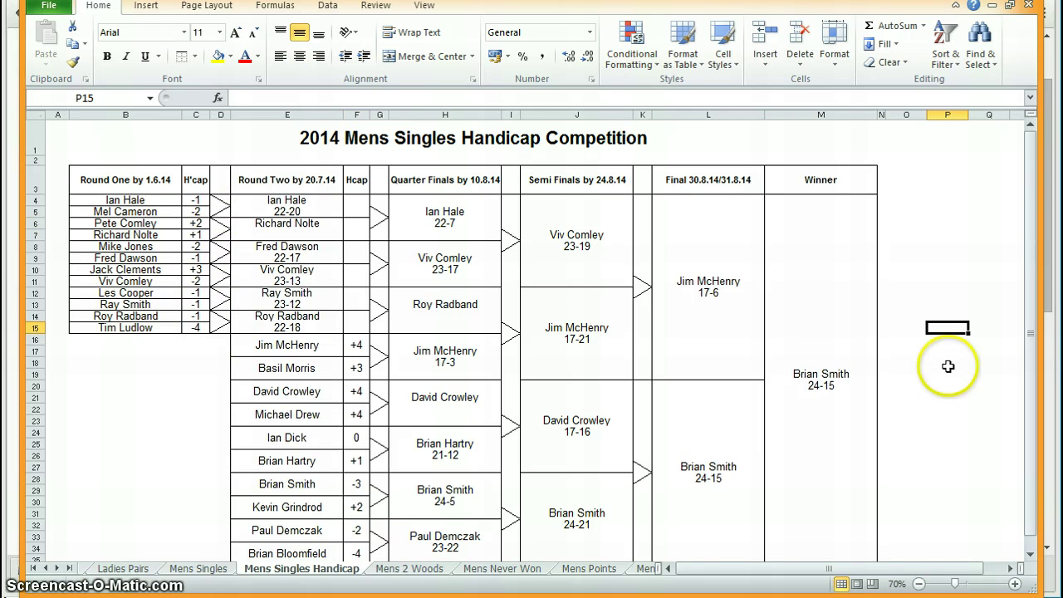
Add a top border to the connector cells I12, I20 and I28 between the quarter-final and semi-final columns.
scroll(946, 369, "down", 1)
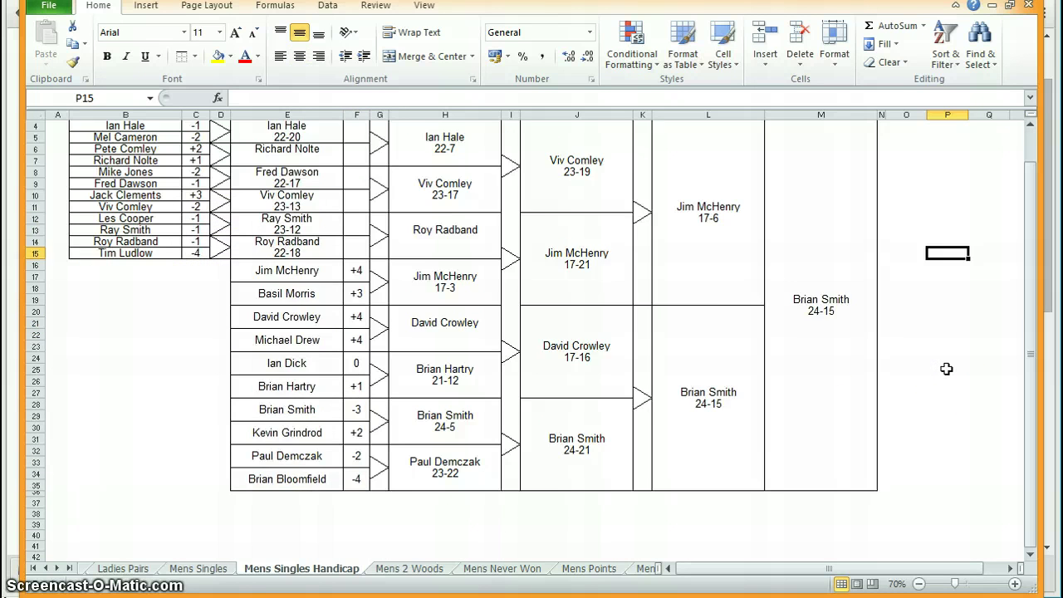
scroll(947, 369, "up", 1)
scroll(946, 369, "down", 1)
scroll(946, 368, "up", 1)
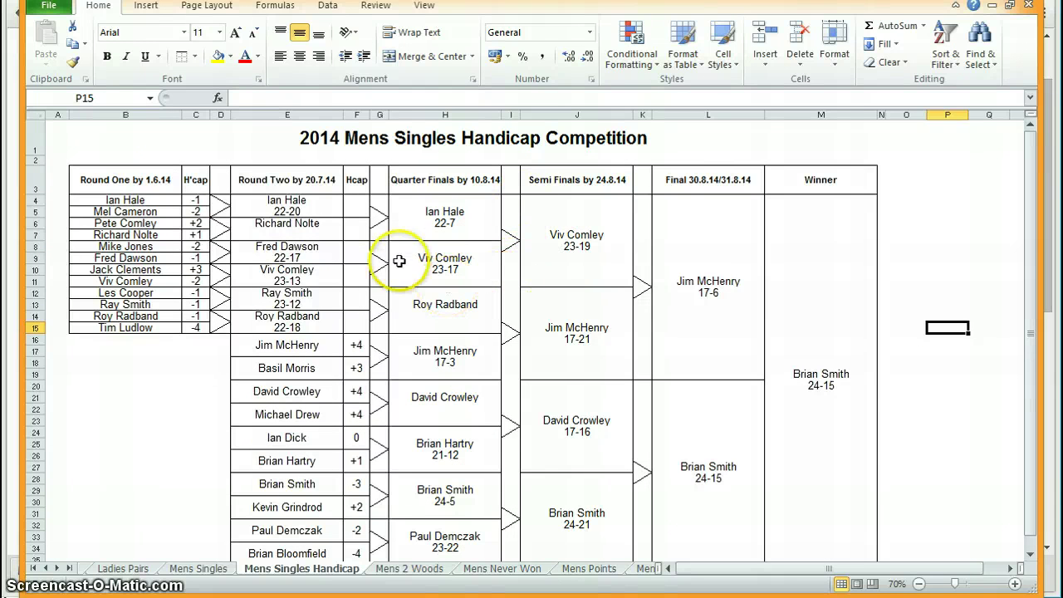
left_click(510, 293)
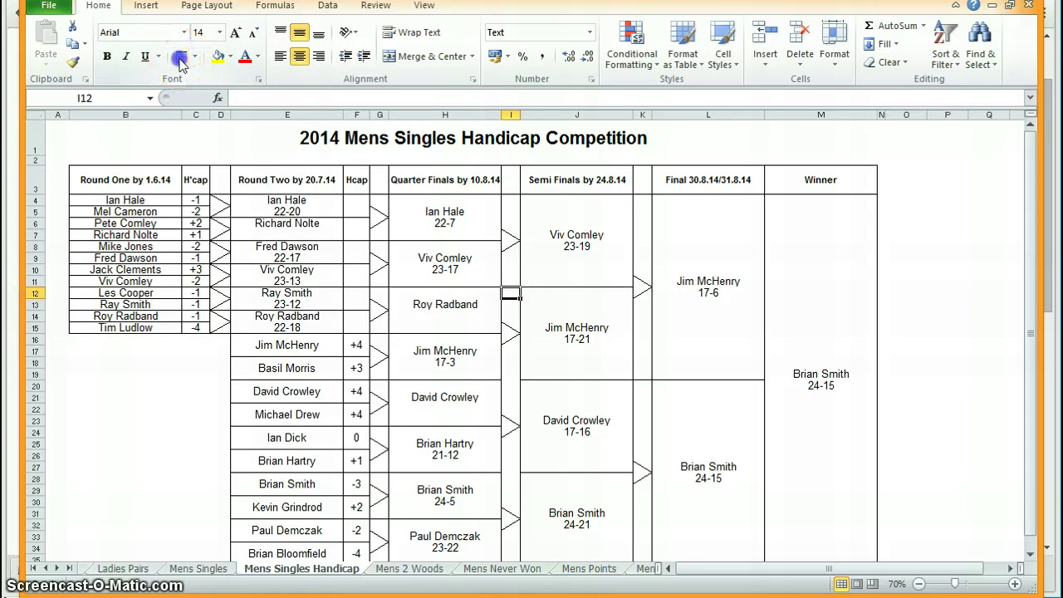
left_click(510, 386)
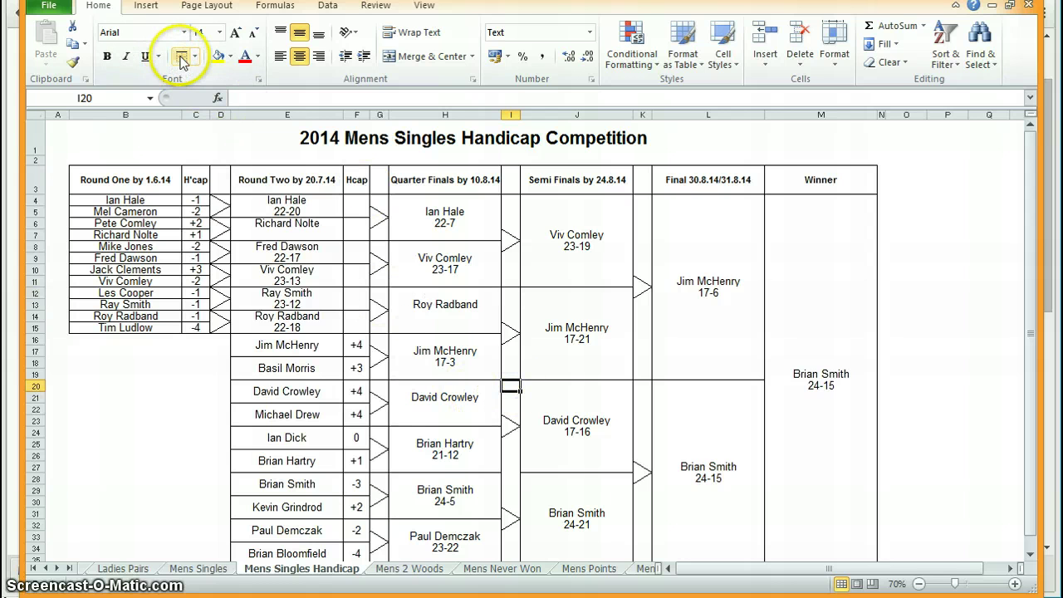
left_click(511, 479)
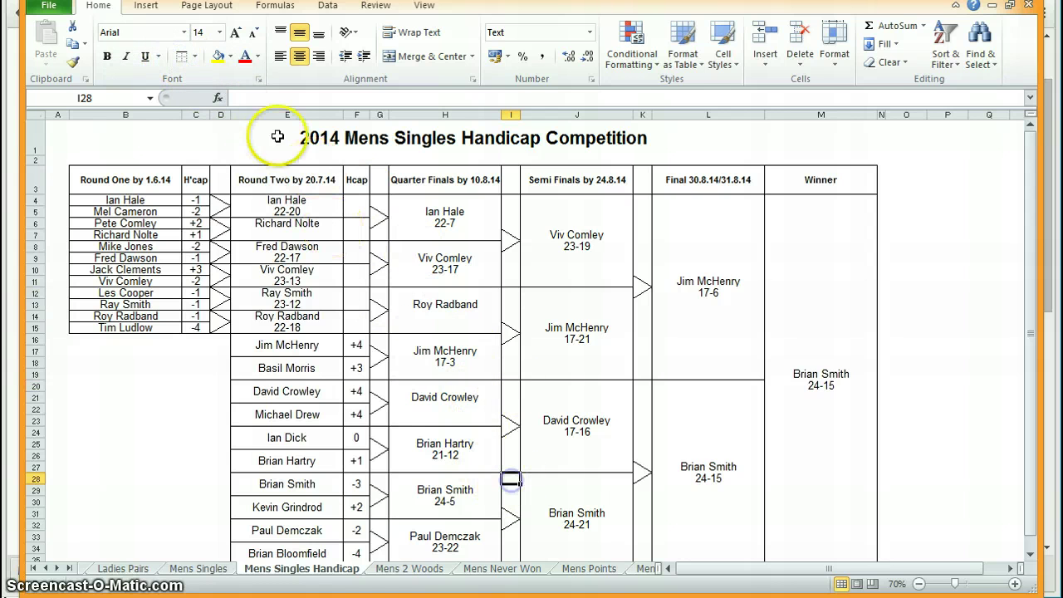
scroll(928, 375, "down", 3)
left_click(928, 375)
Collapse the ribbon to give the draw sheet more room.
scroll(992, 364, "up", 2)
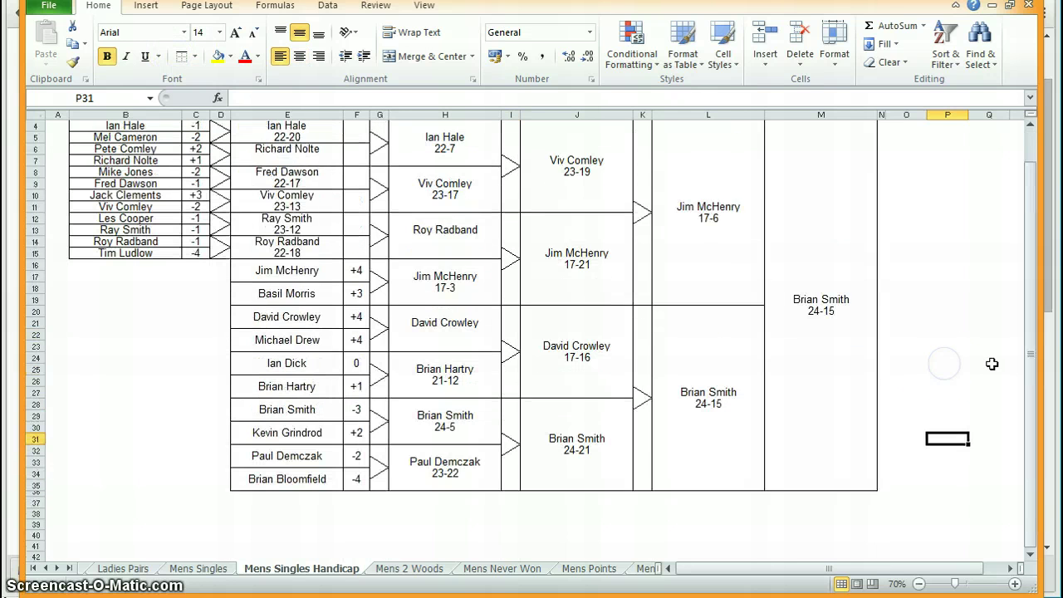
scroll(992, 364, "up", 1)
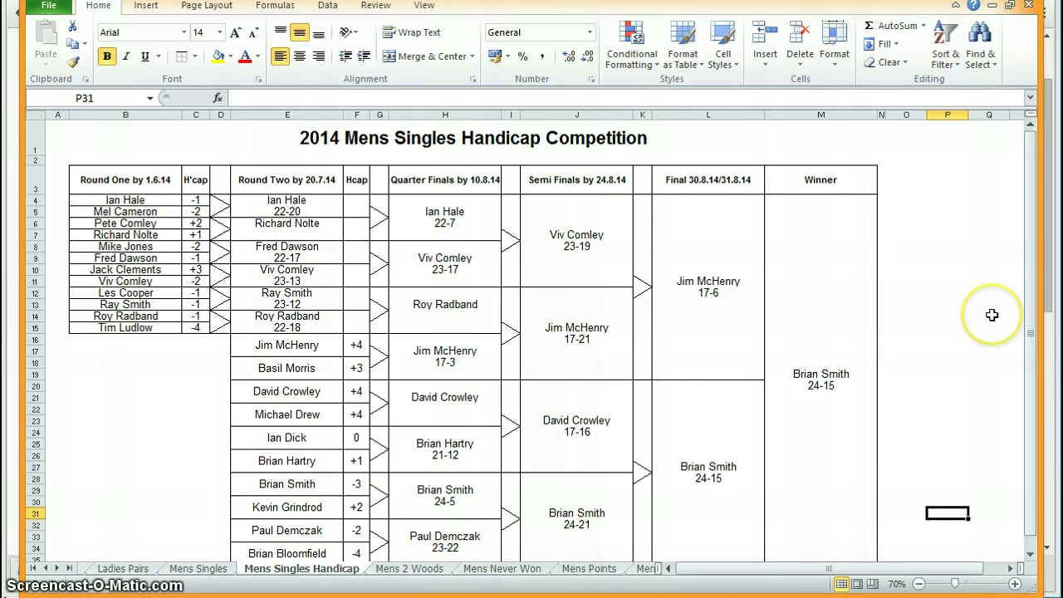
scroll(992, 315, "down", 1)
scroll(992, 315, "up", 1)
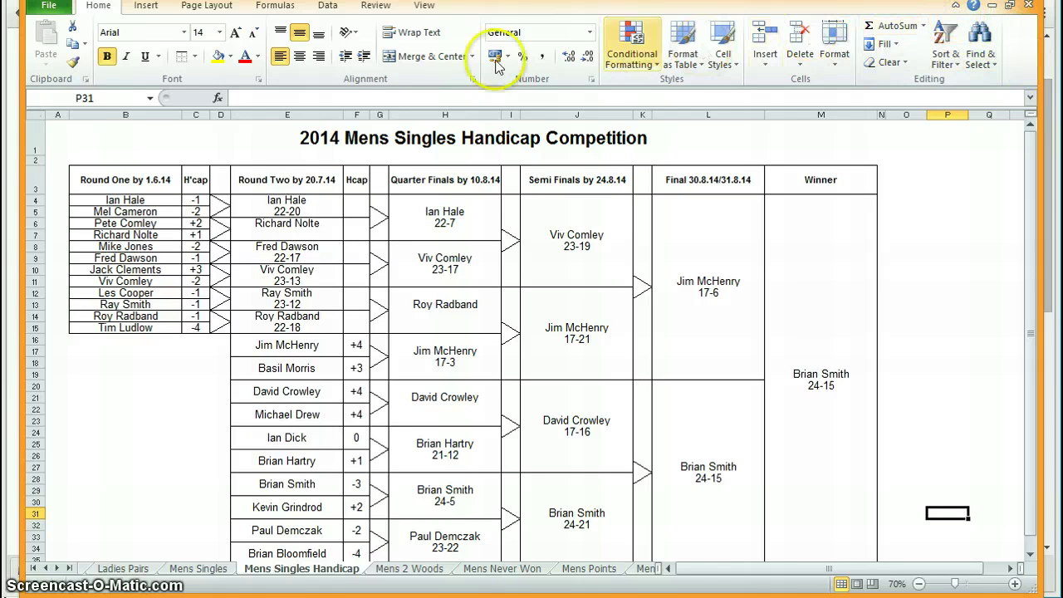
left_click(956, 6)
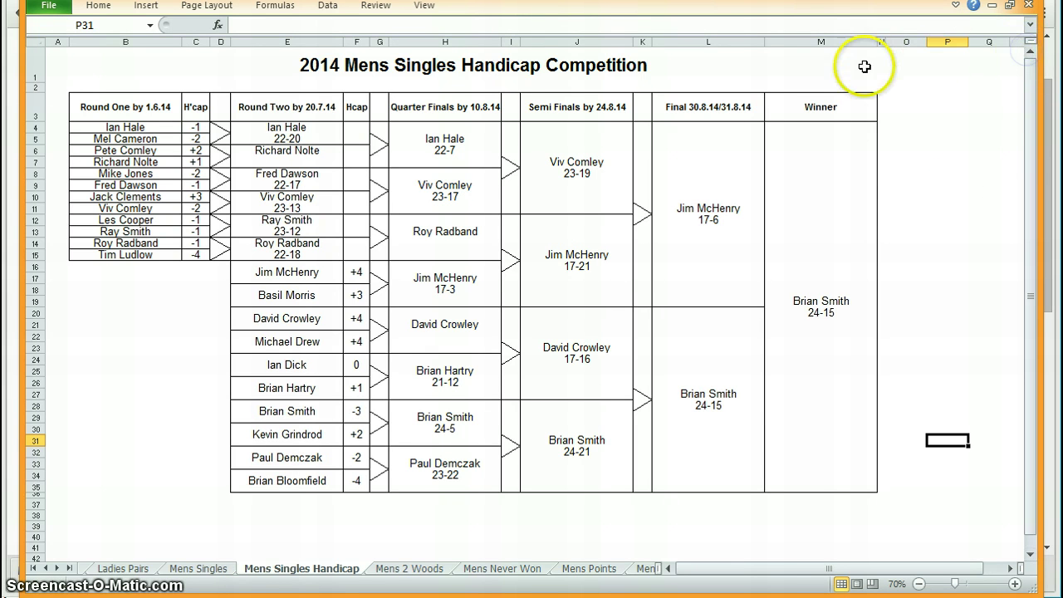
Make row 1 slightly taller and align the competition title to the bottom of its merged cell.
left_click_drag(36, 81, 36, 89)
left_click(304, 53)
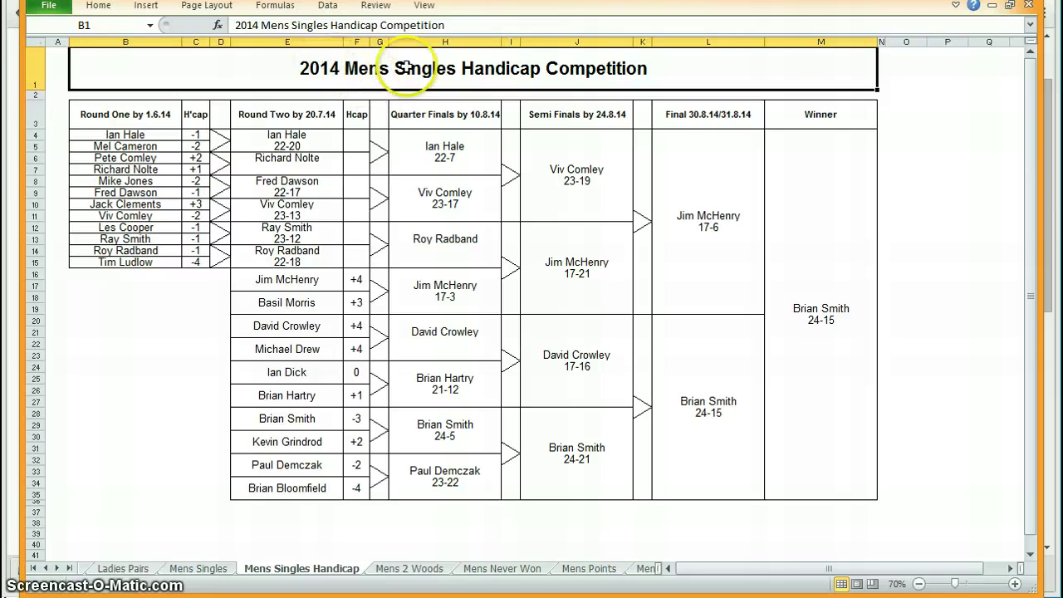
left_click(98, 7)
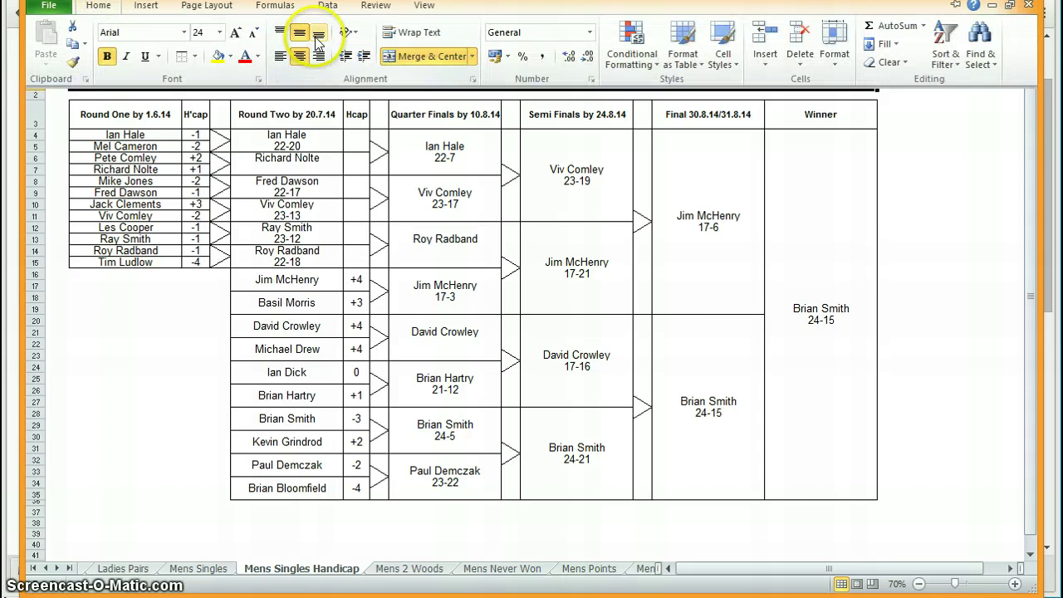
left_click(297, 56)
left_click(955, 171)
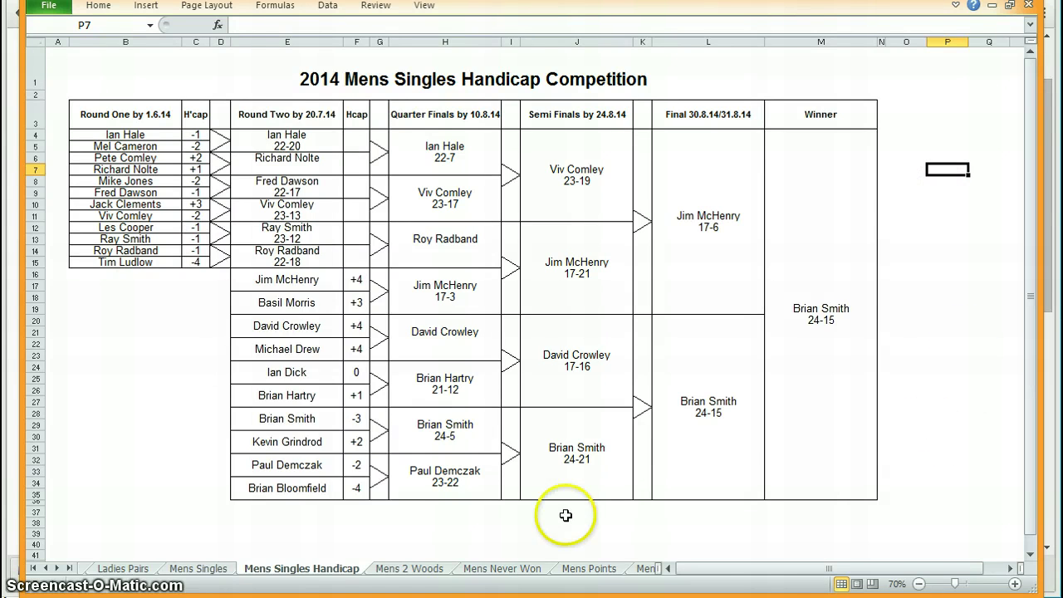
Look through the Mens Singles, Ladies Pairs, Ladies Points, Ladies Never Won and Ladies 3 Woods draw sheets, returning to Mens Singles Handicap.
left_click(196, 569)
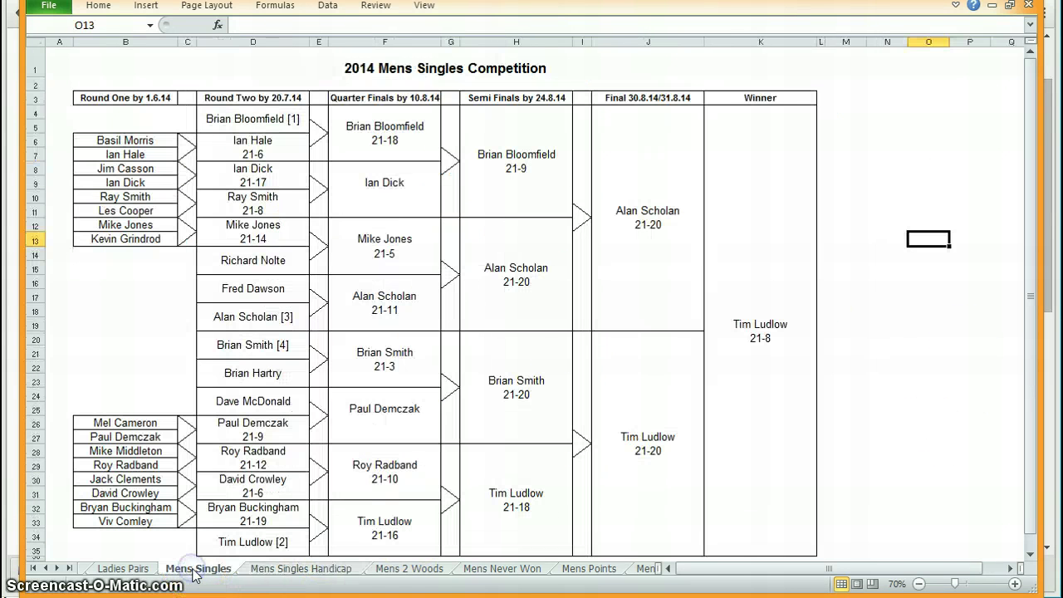
left_click(127, 570)
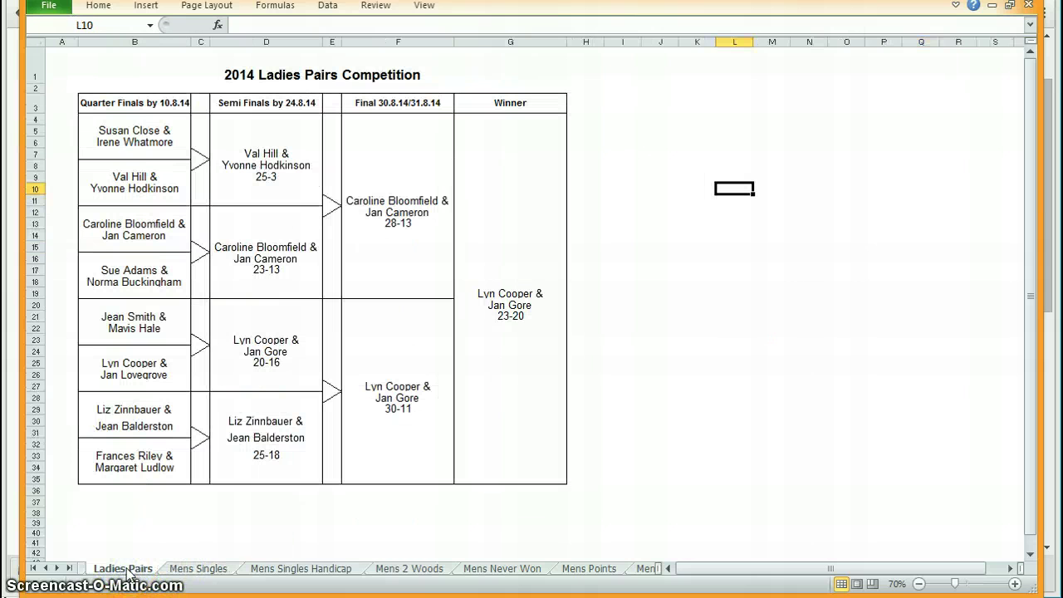
left_click(46, 568)
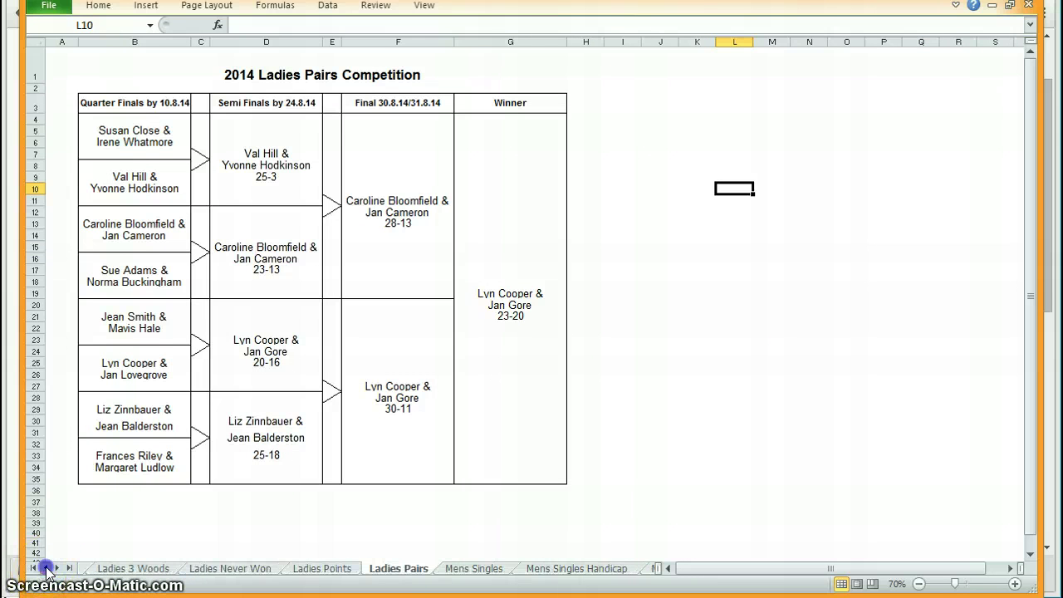
left_click(330, 570)
left_click(245, 571)
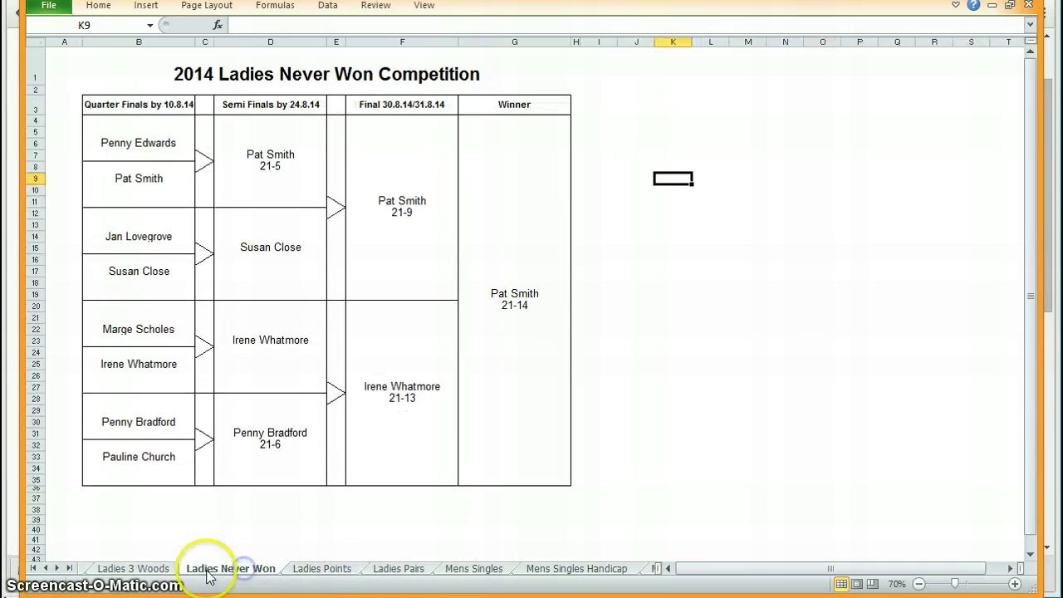
left_click(151, 570)
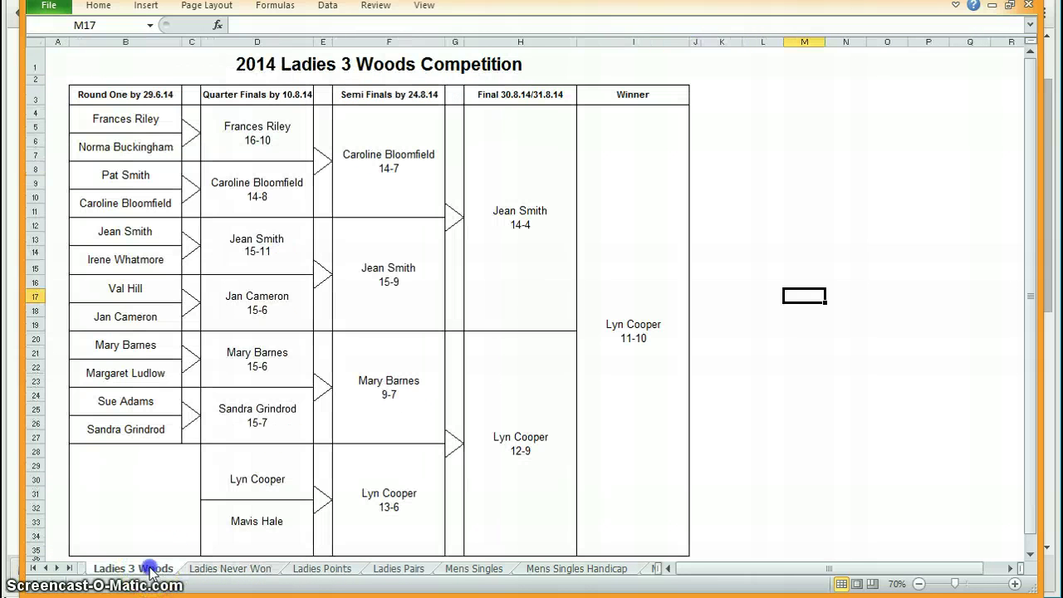
left_click(226, 572)
left_click(337, 571)
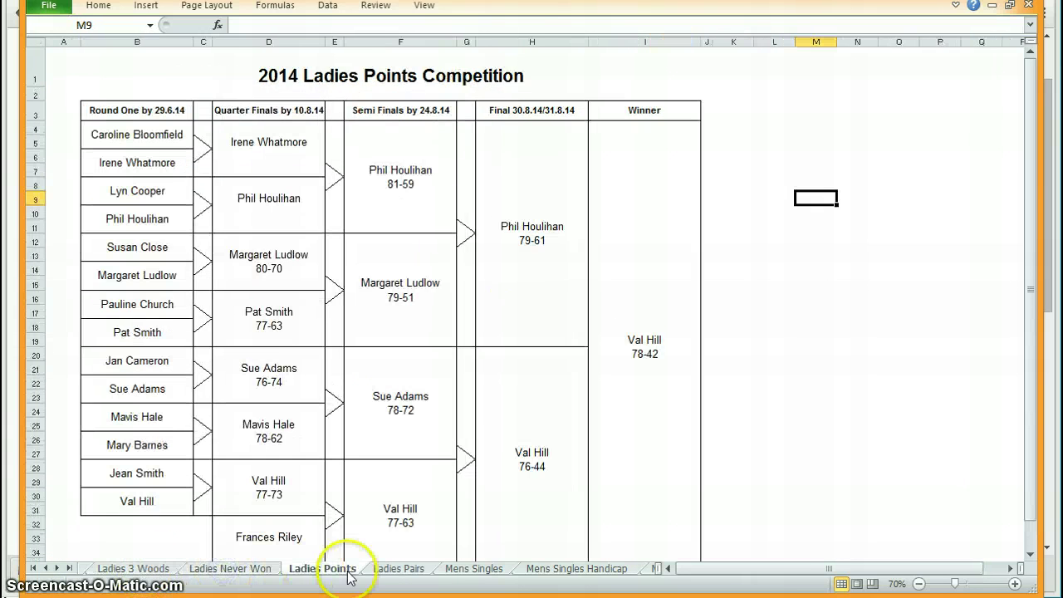
left_click(399, 570)
left_click(477, 572)
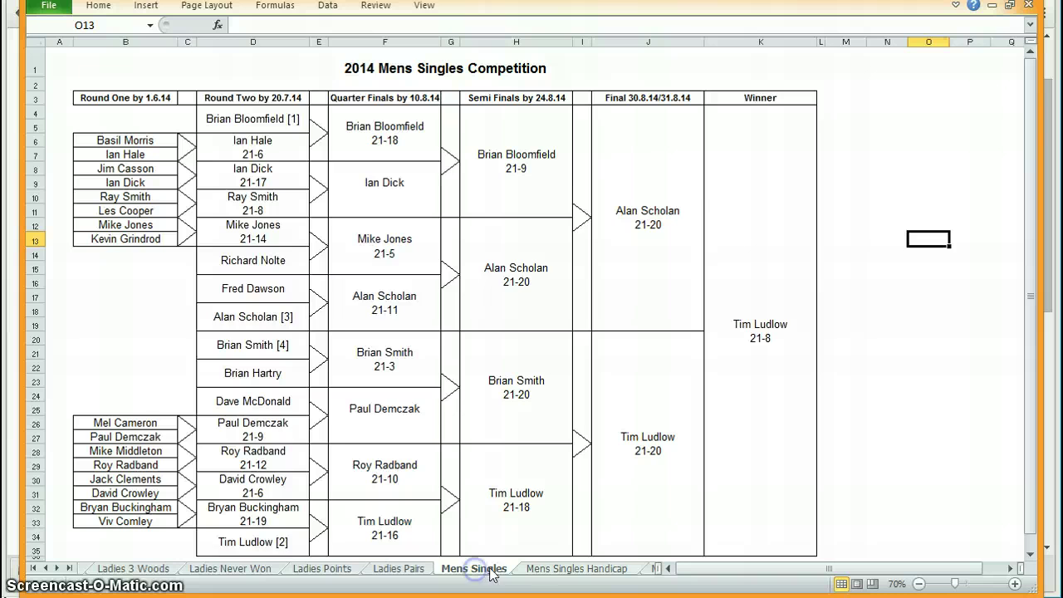
left_click(548, 571)
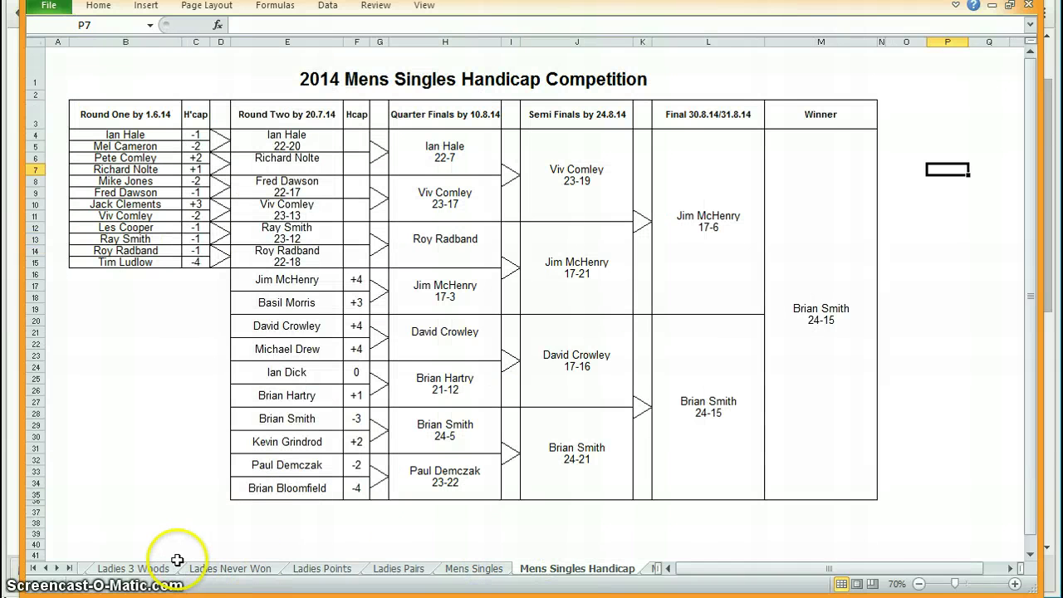
Bring the names of the remaining sheets, through Mens Pairs, into view.
left_click(56, 568)
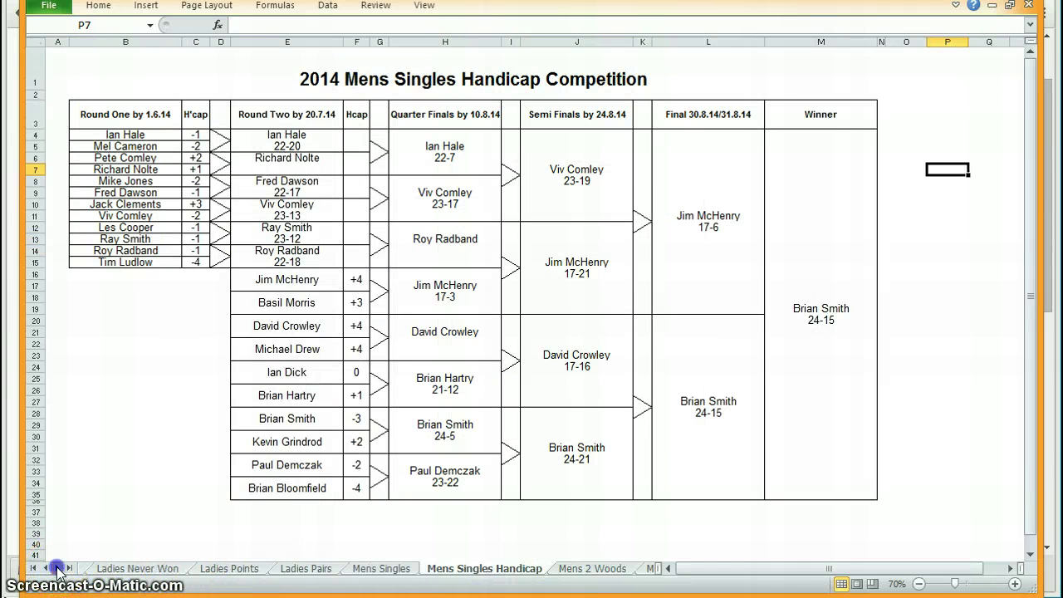
left_click(57, 568)
left_click(56, 568)
left_click(56, 568)
left_click(57, 569)
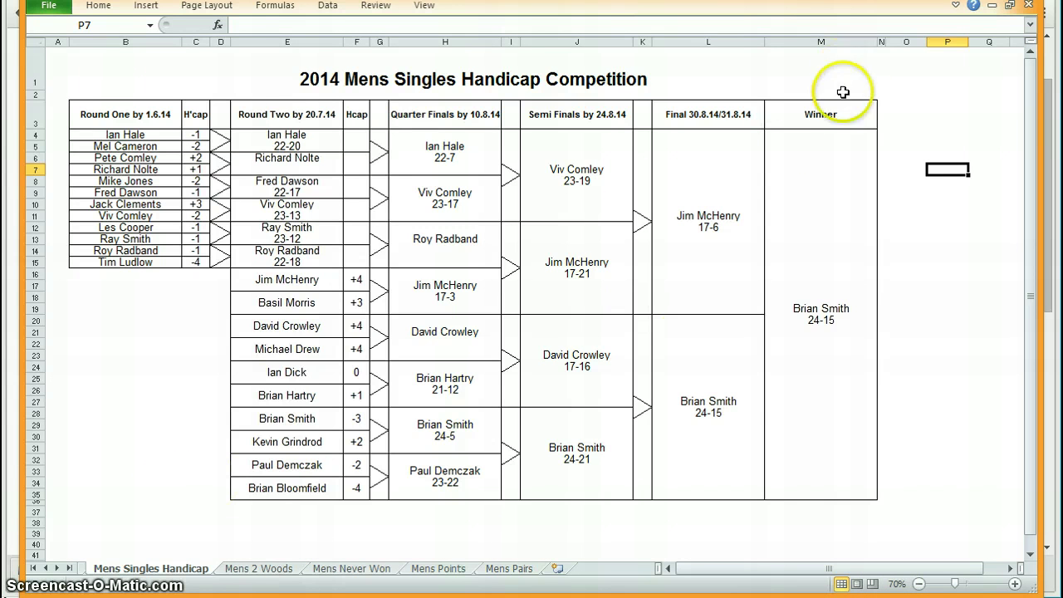
Expand the ribbon again and check the formatting of the Winner heading, the Final heading and the finalist cell L11.
left_click(822, 115)
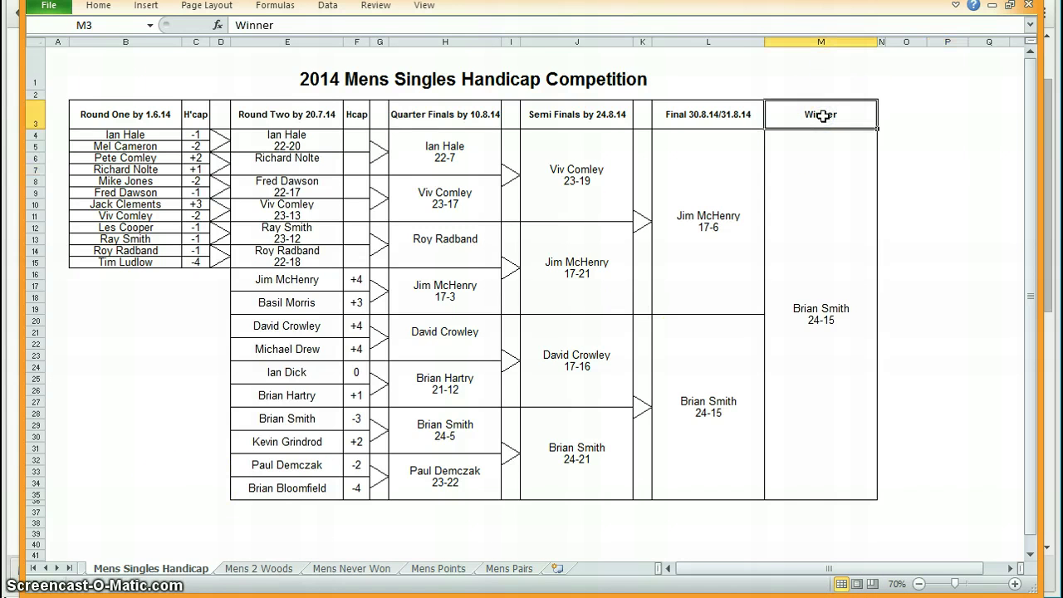
left_click(956, 6)
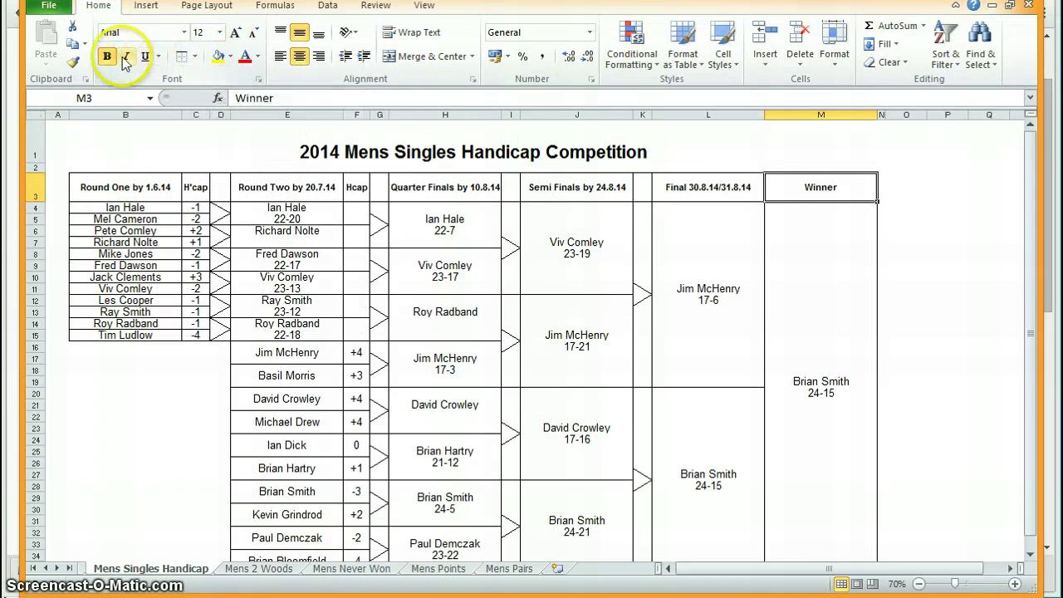
left_click(957, 240)
left_click(701, 191)
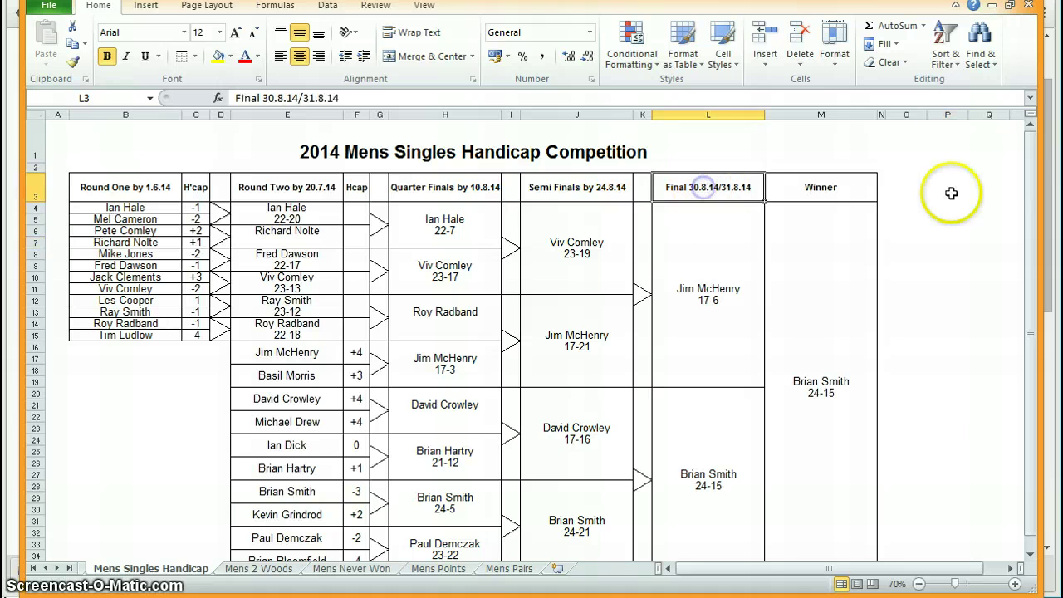
left_click(719, 289)
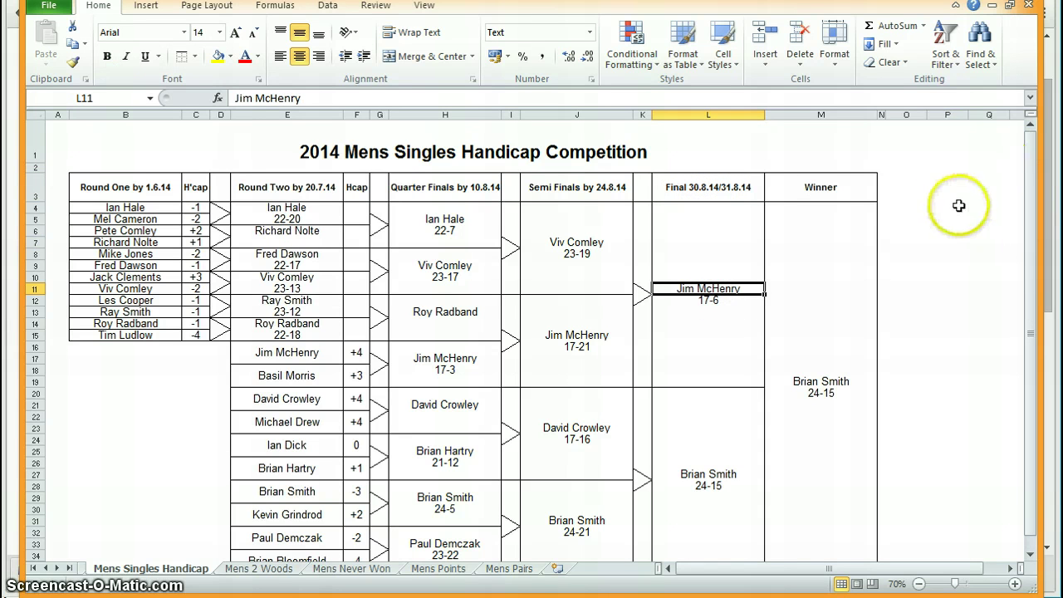
left_click(950, 230)
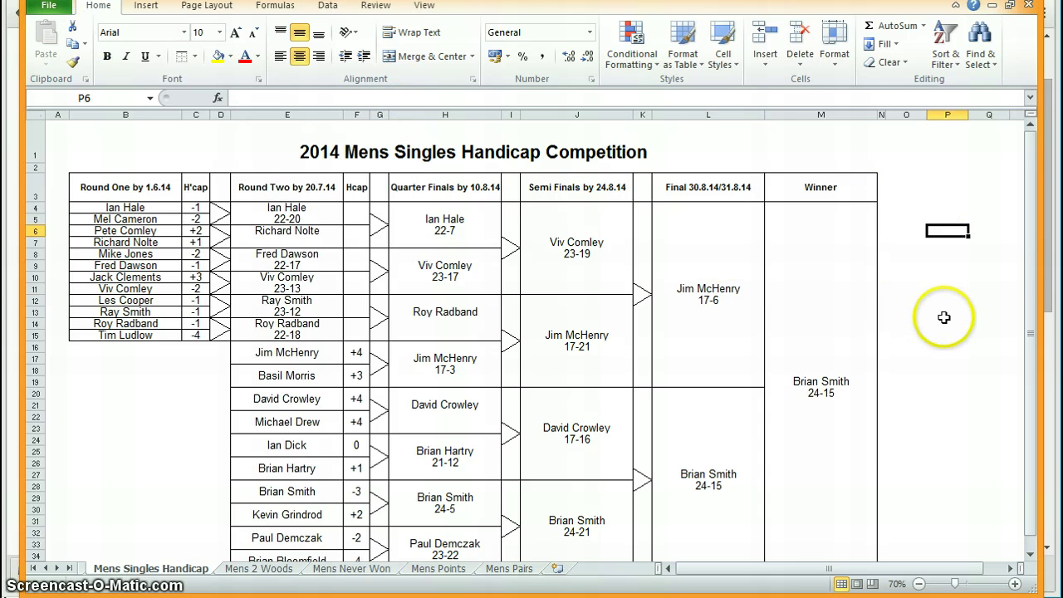
Compare the Mens Singles Handicap layout with the Mens 2 Woods, Never Won, Points and Pairs draw sheets, returning to Mens Singles Handicap.
scroll(945, 318, "down", 1)
scroll(943, 325, "up", 1)
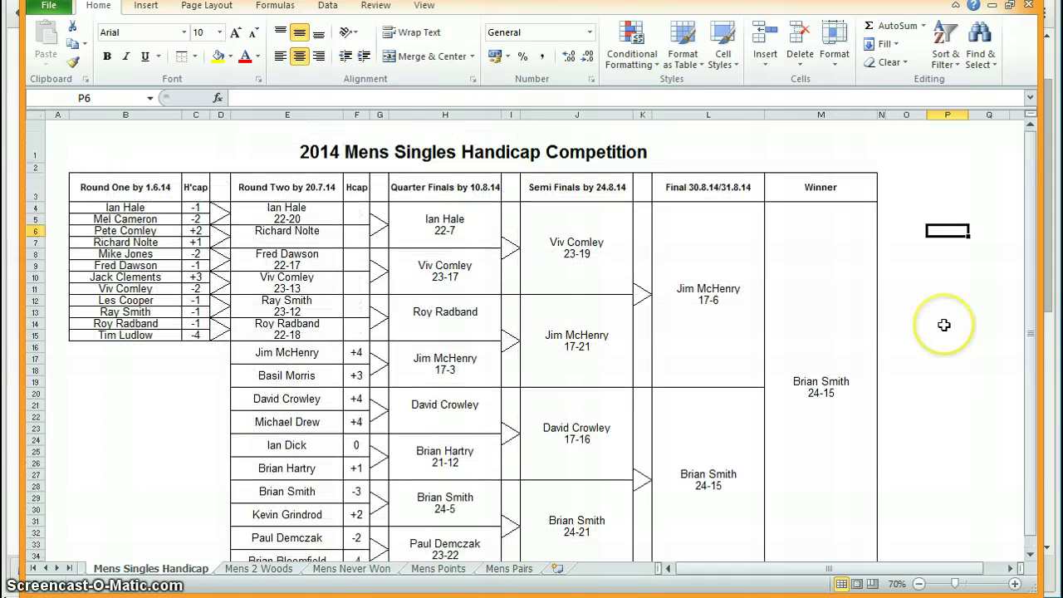
left_click(251, 569)
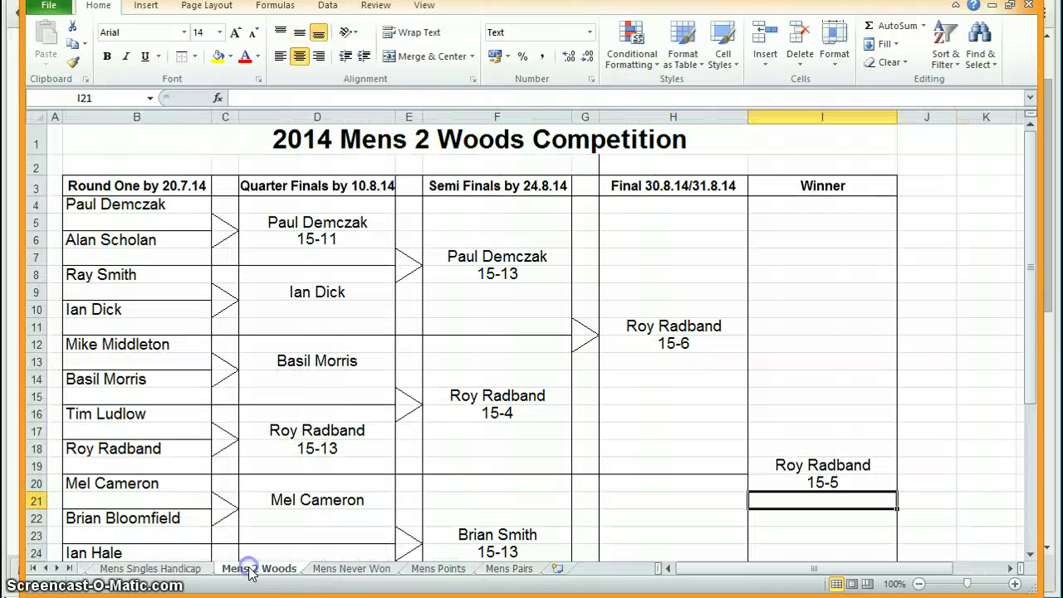
left_click(986, 304)
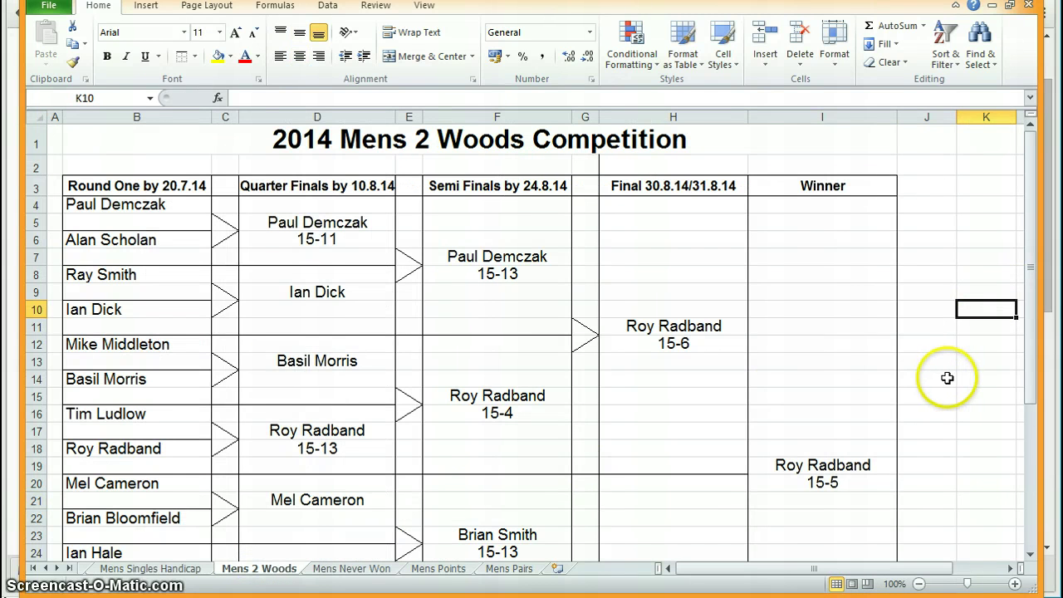
left_click(347, 569)
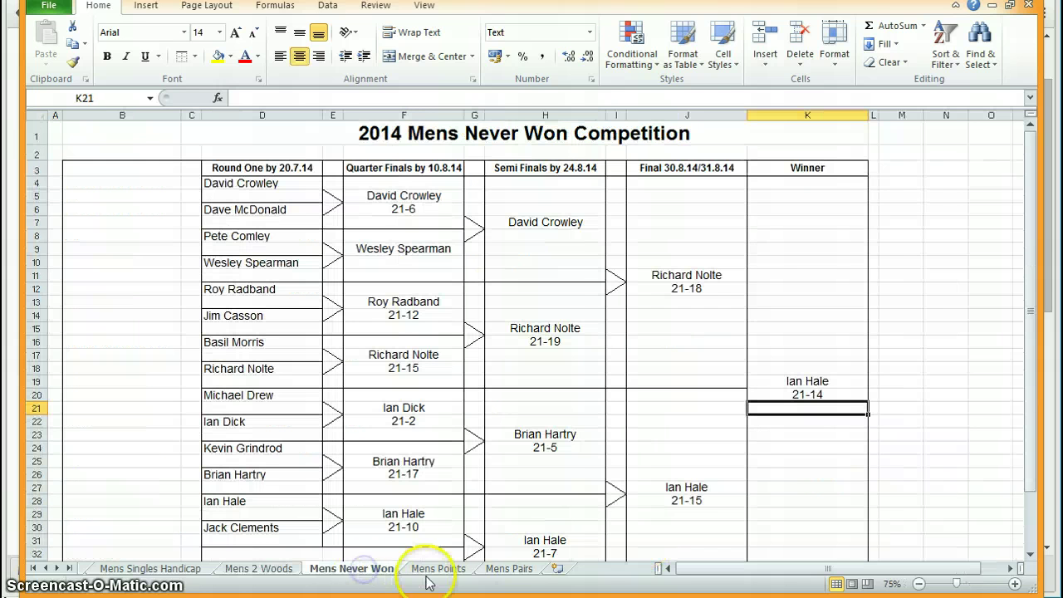
left_click(435, 569)
left_click(509, 569)
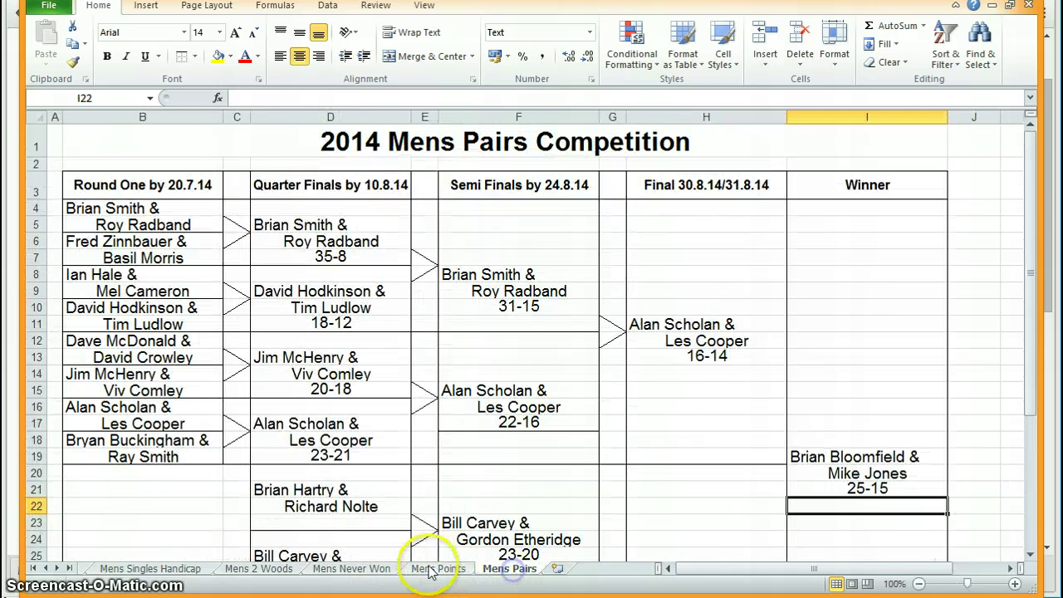
left_click(428, 569)
left_click(380, 569)
left_click(260, 569)
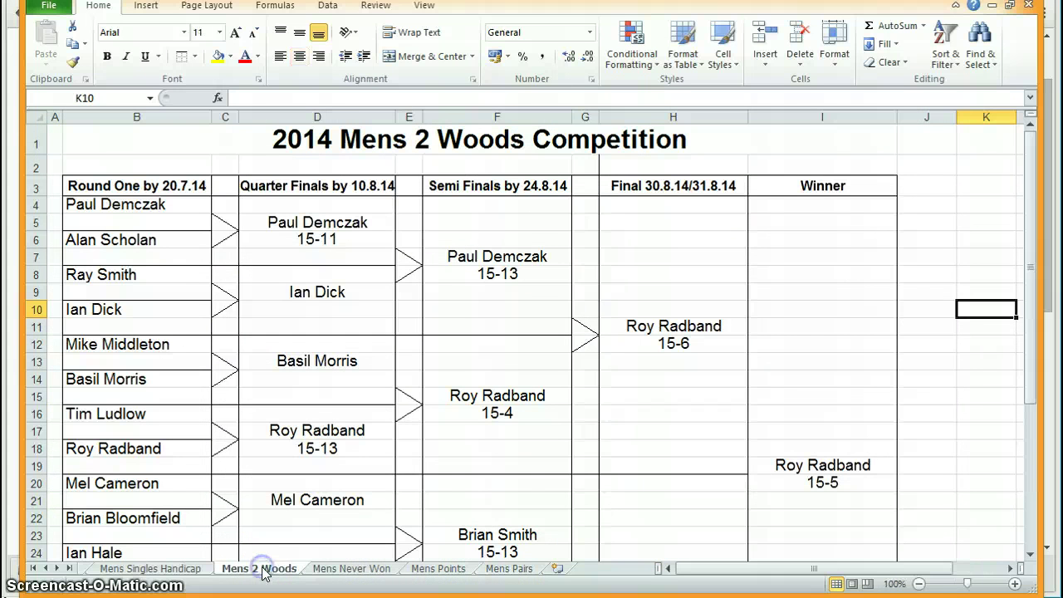
left_click(198, 570)
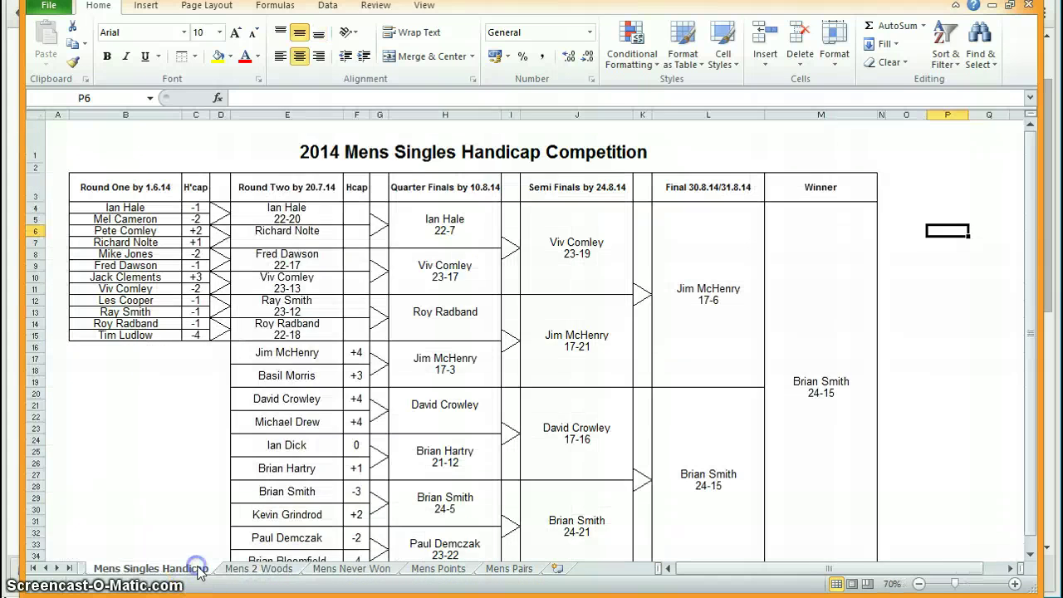
left_click(254, 571)
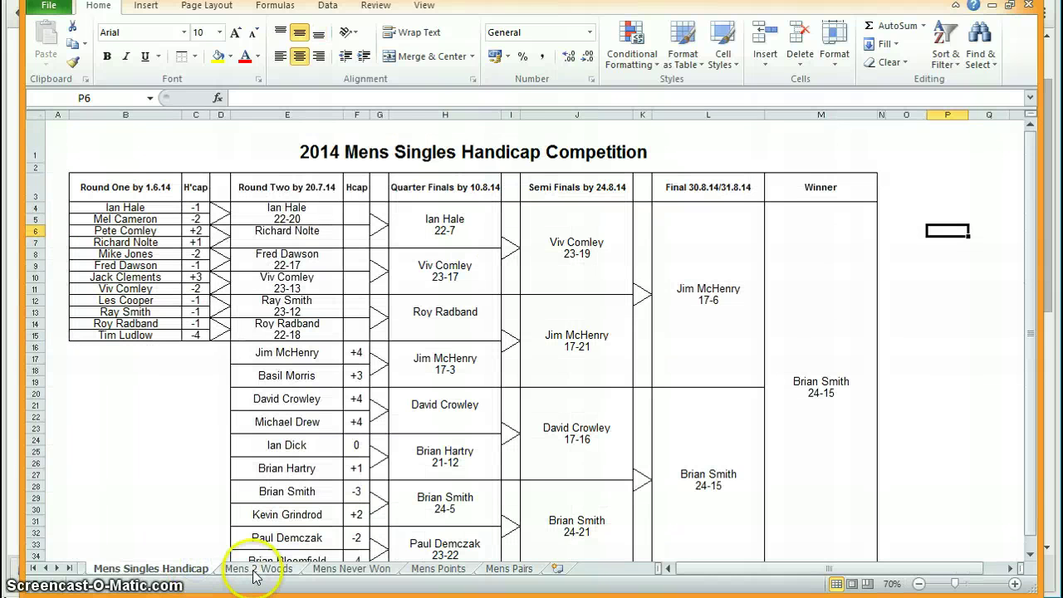